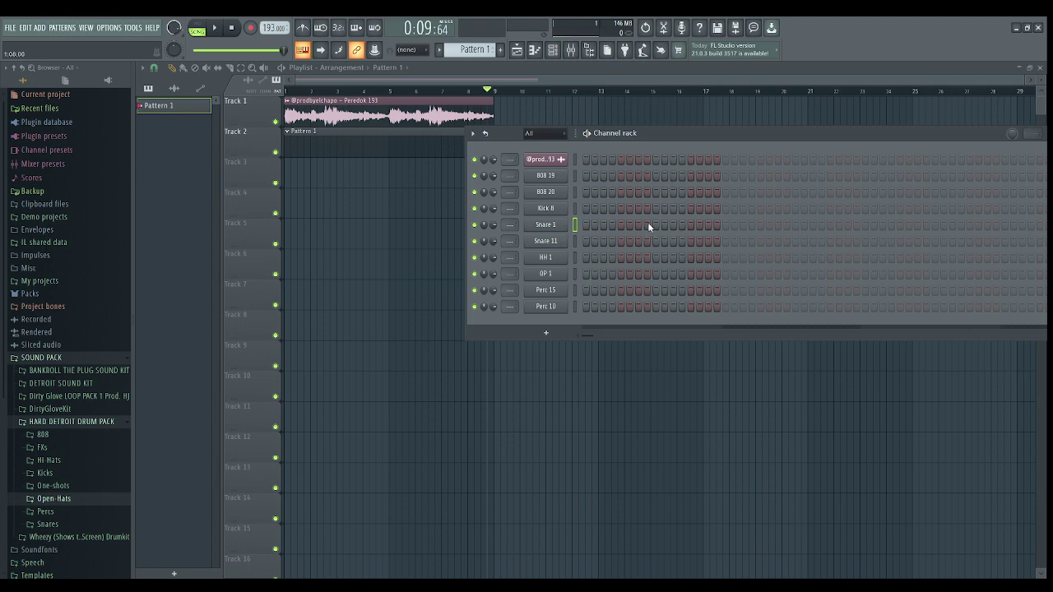
- Place Snare 1 hits on steps 9, 25 and 41 of Pattern 1
left_click(795, 224)
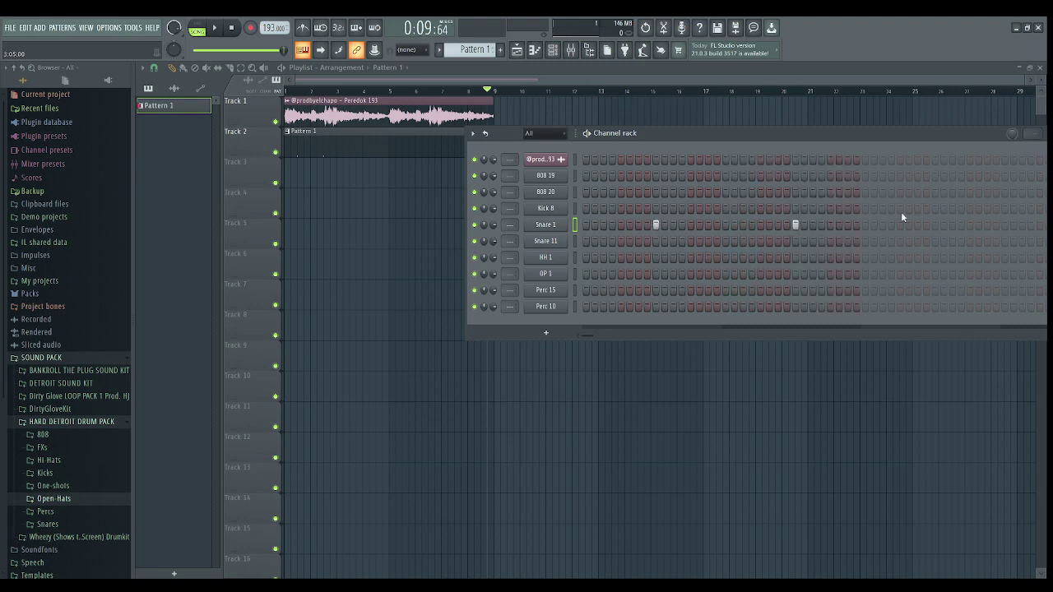
left_click(935, 225)
left_click_drag(892, 136, 728, 144)
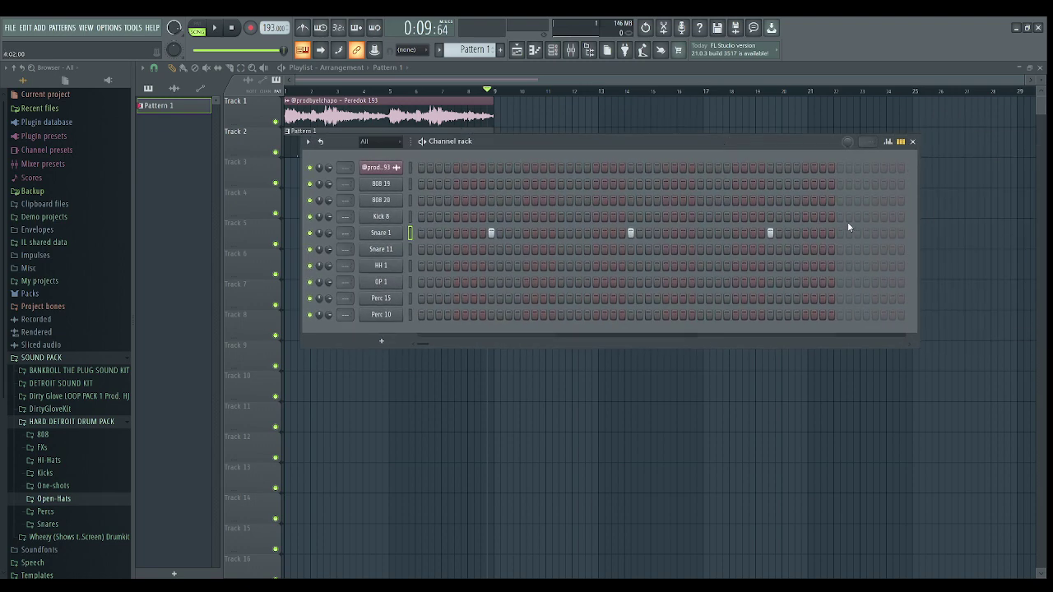
- Copy the three Snare 1 notes four bars further on in the piano roll, so they repeat from bar 5
left_click(410, 233)
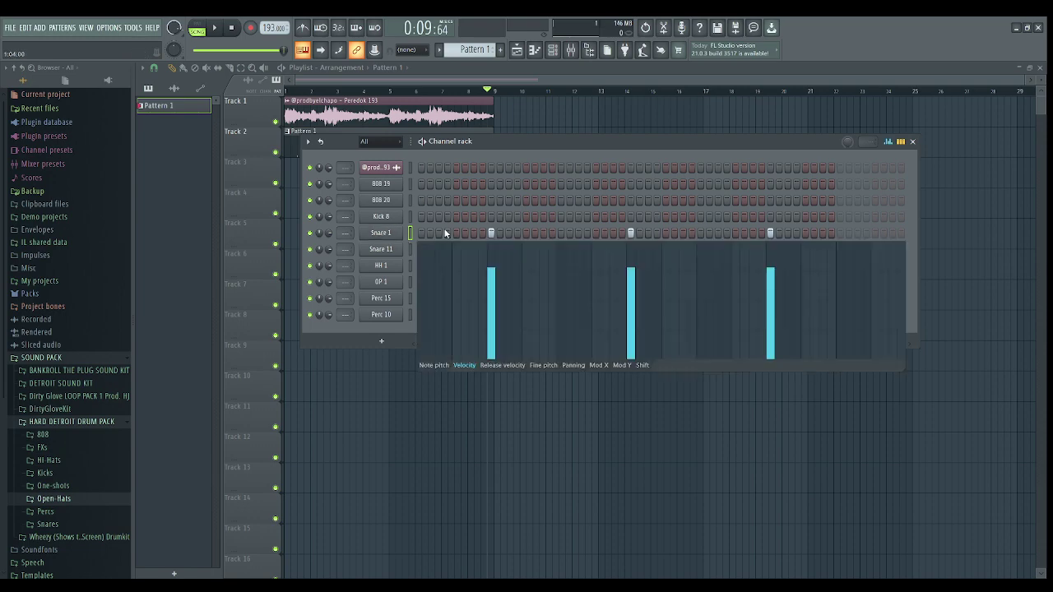
key("F7")
left_click_drag(539, 264, 182, 170)
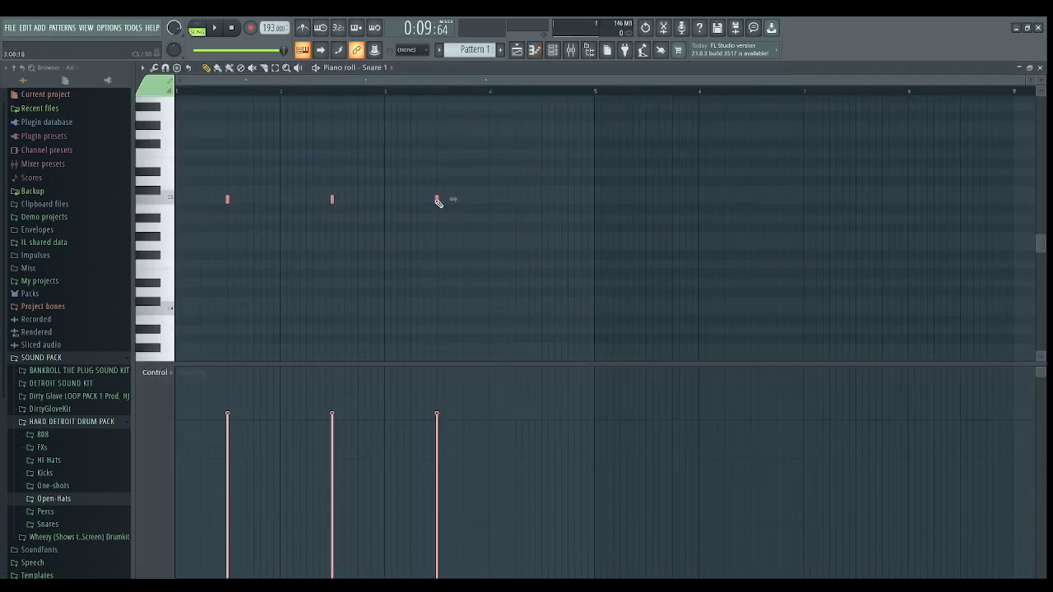
left_click_drag(435, 199, 853, 236)
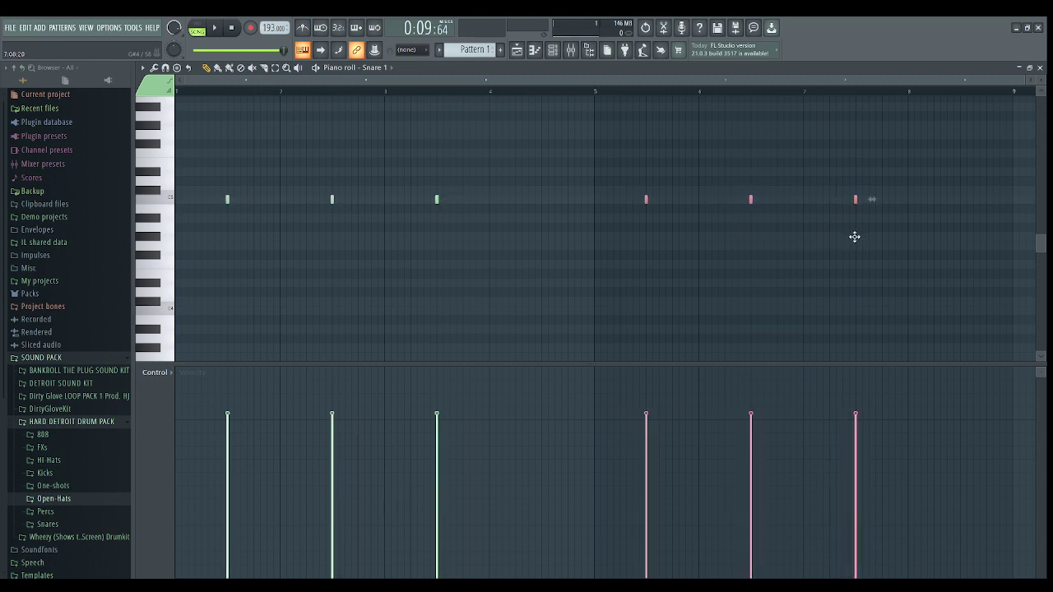
- Raise the velocity of all six Snare 1 notes to the maximum
scroll(839, 258, "down", 2, "ctrl")
key("ctrl+a")
scroll(885, 289, "up", 2)
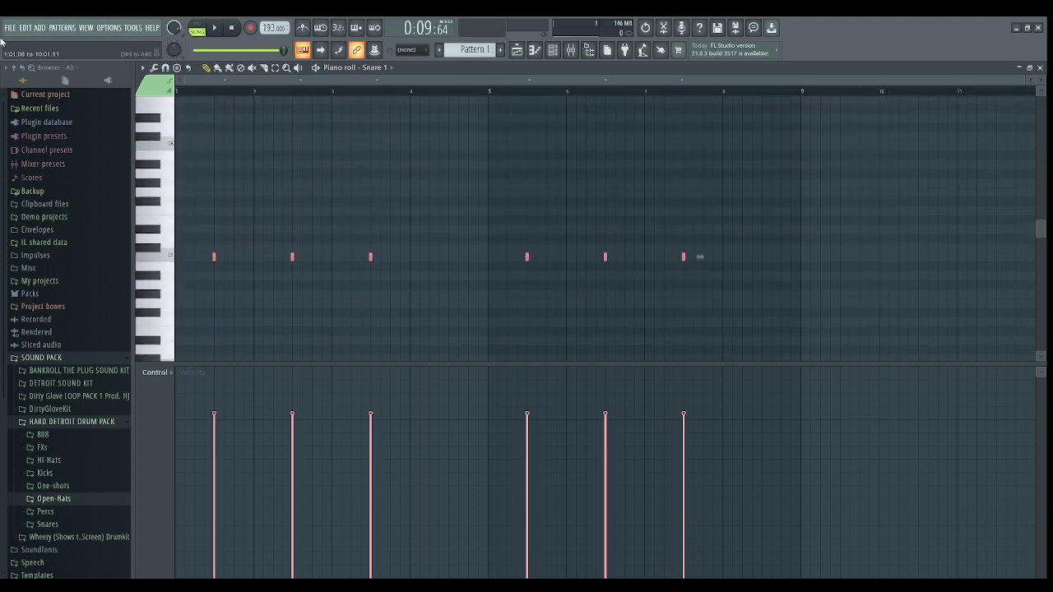
left_click_drag(208, 370, 854, 272)
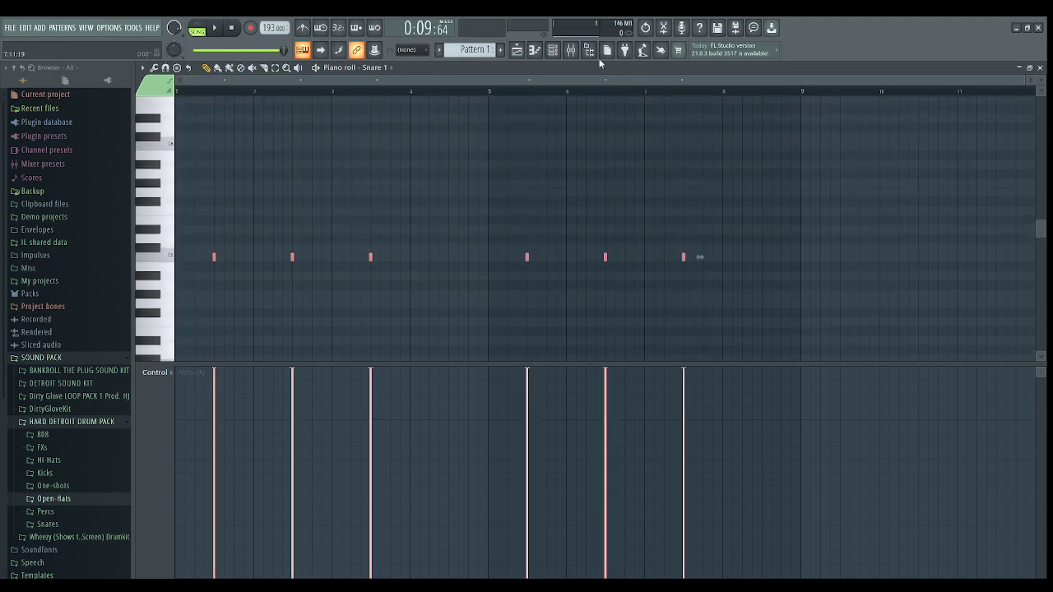
- Place Snare 11 hits on steps 15, 19, 31, 47, 51 and 55 in the channel rack
left_click(552, 50)
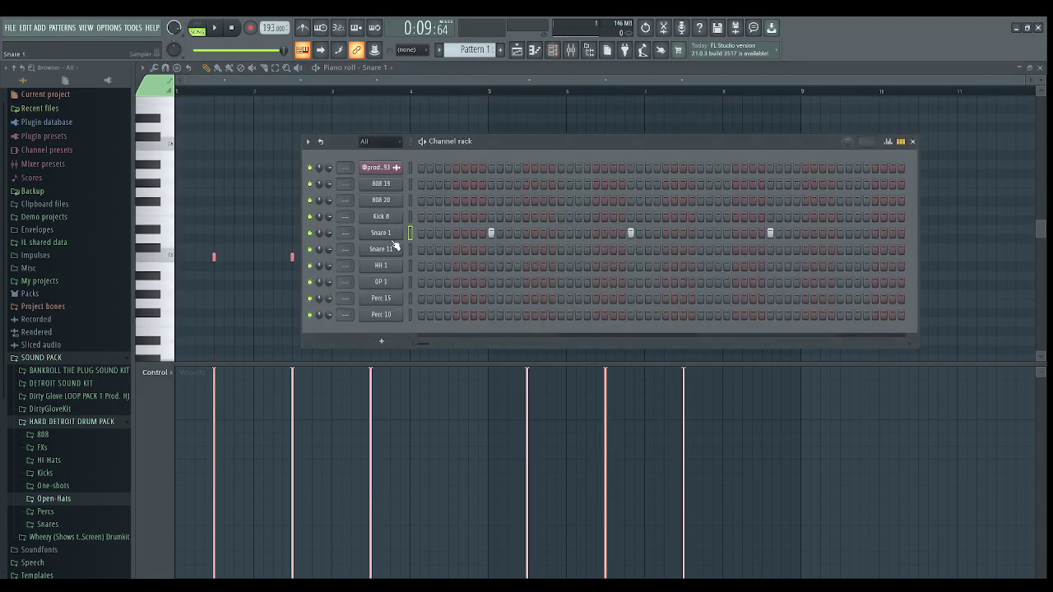
left_click(544, 249)
left_click(569, 250)
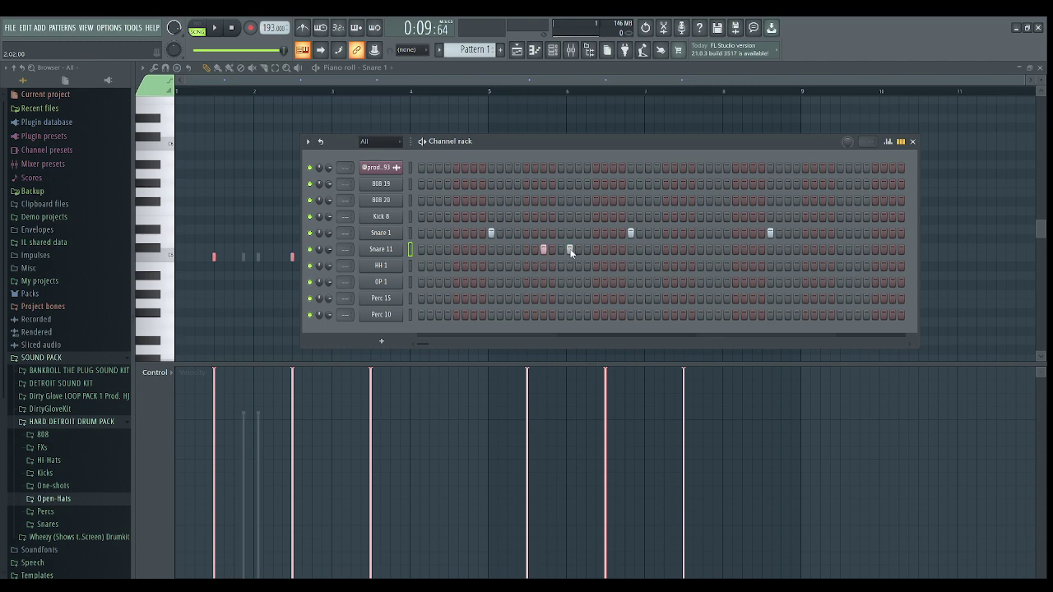
right_click(570, 250)
left_click(578, 250)
left_click(674, 249)
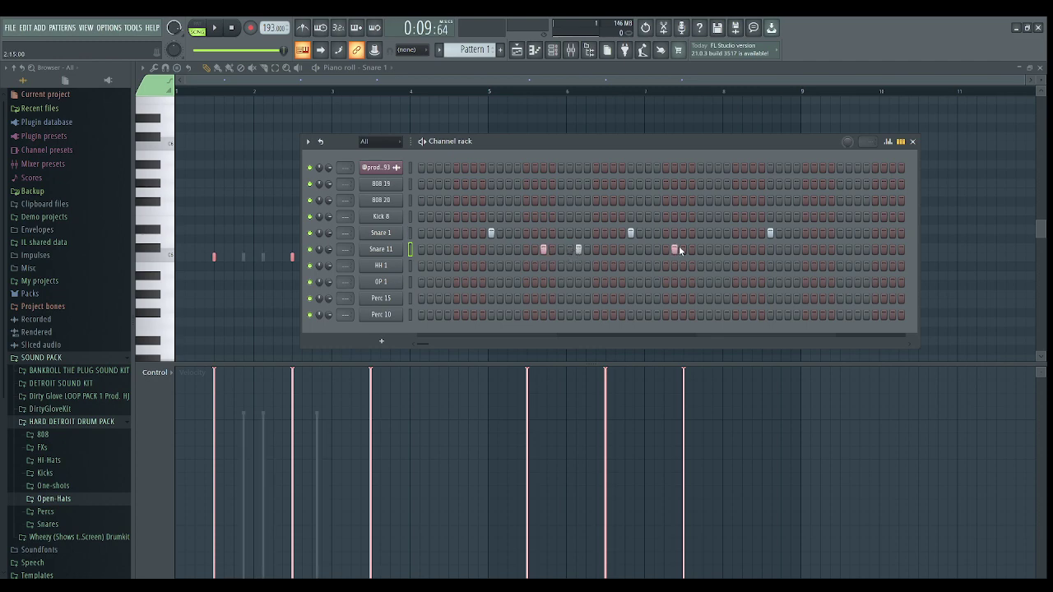
right_click(676, 249)
left_click(681, 249)
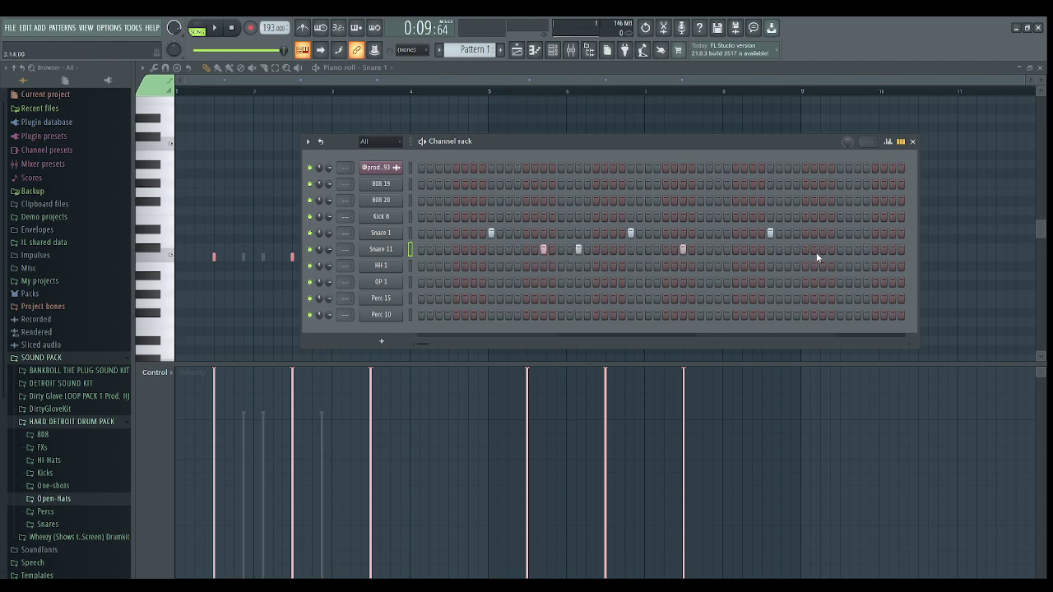
left_click(822, 249)
left_click(857, 250)
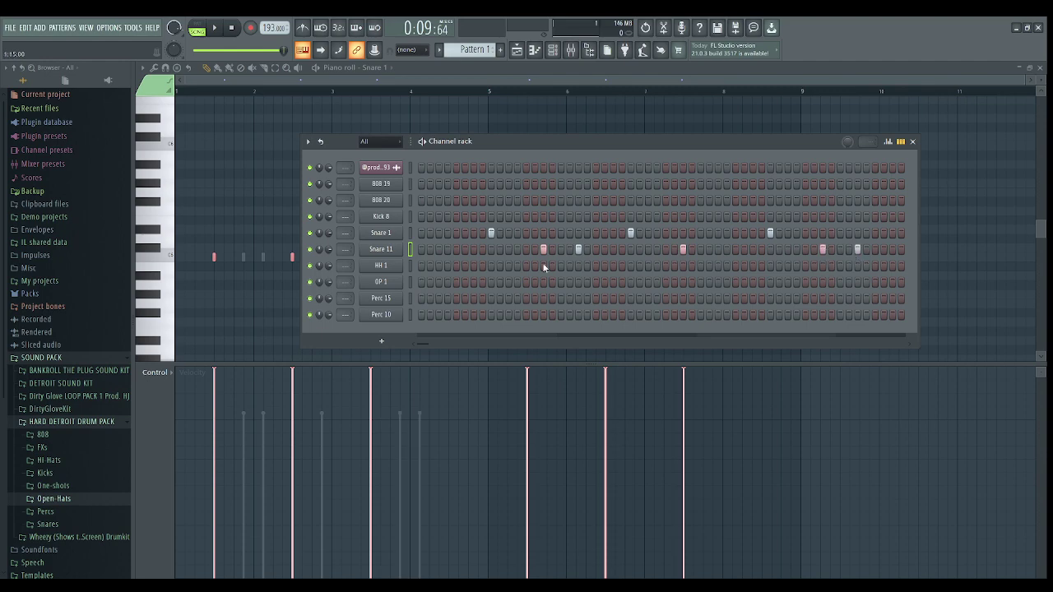
left_click(893, 250)
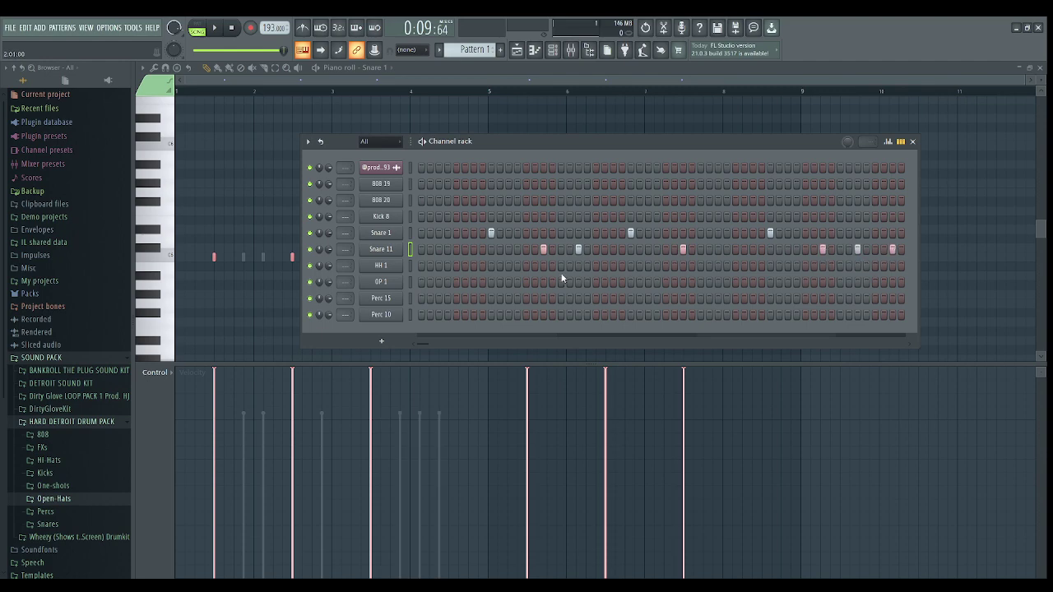
- Lower the velocity of the last two Snare 11 notes in the piano roll so they fade progressively
key("F7")
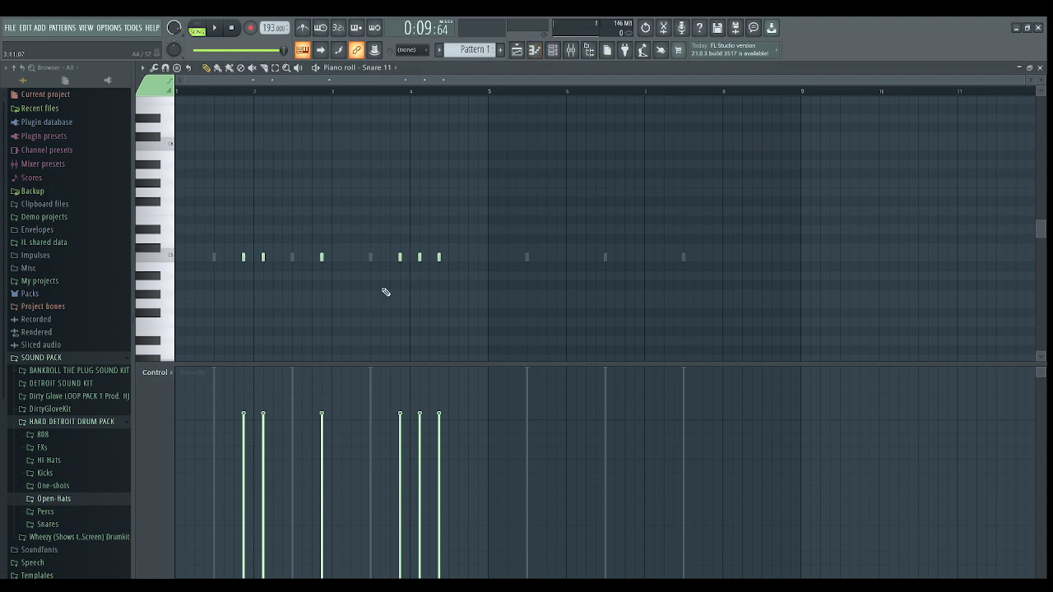
left_click(420, 444)
left_click(439, 478)
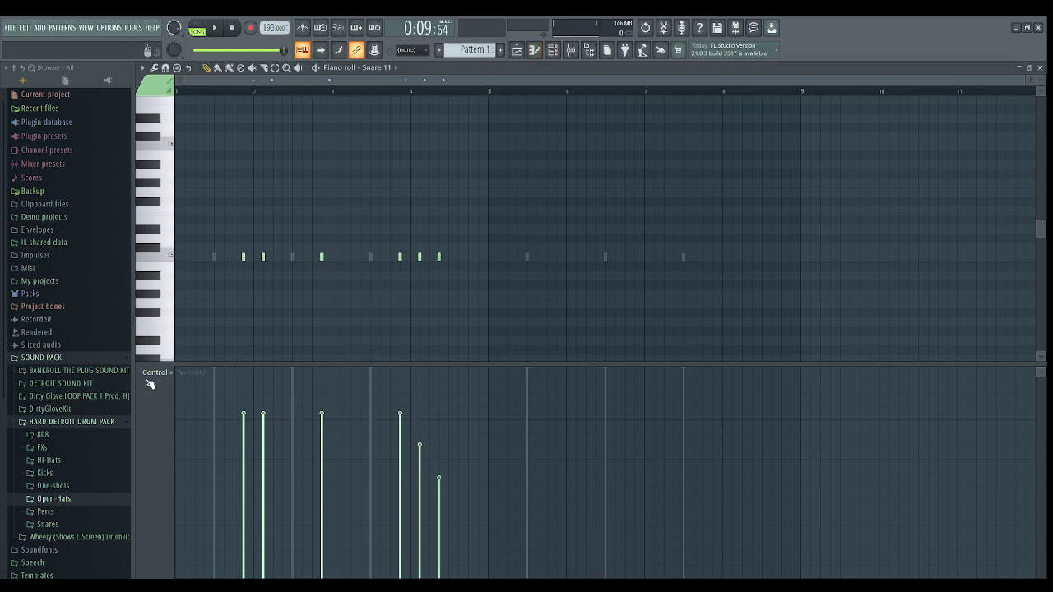
- Pan the first Snare 11 note left, the third note right, and the last two notes progressively further left
left_click(174, 396)
left_click(243, 534)
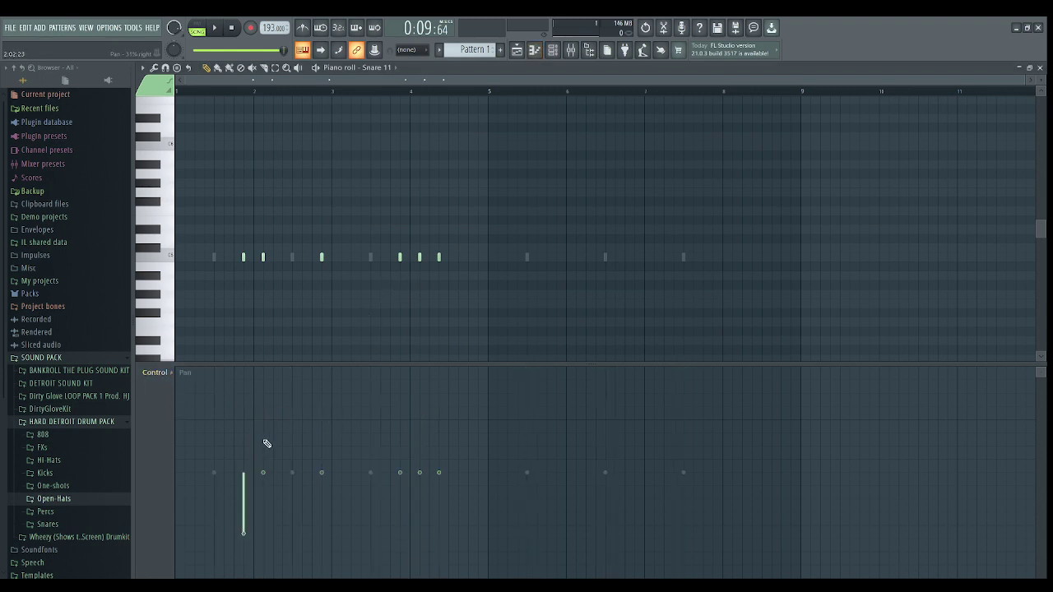
left_click(322, 433)
left_click(419, 516)
left_click(439, 557)
left_click_drag(509, 295, 176, 134)
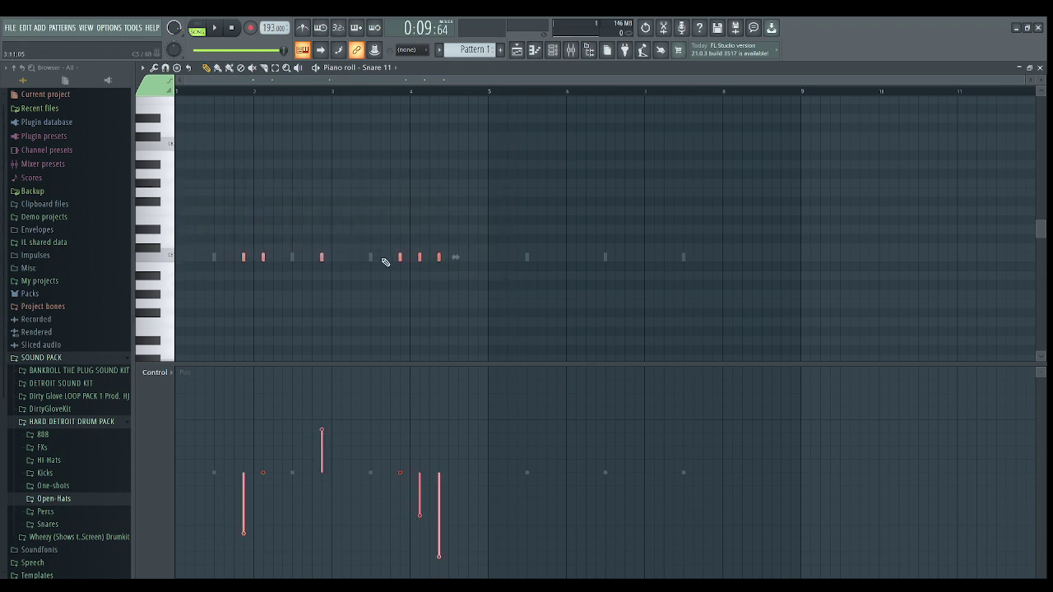
left_click_drag(400, 259, 671, 305)
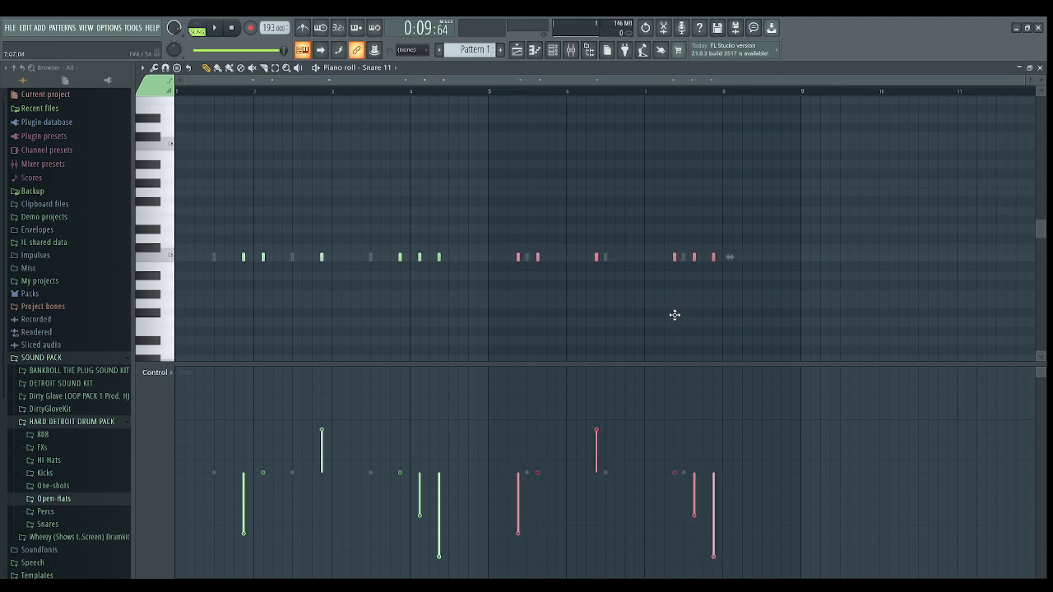
key("Delete")
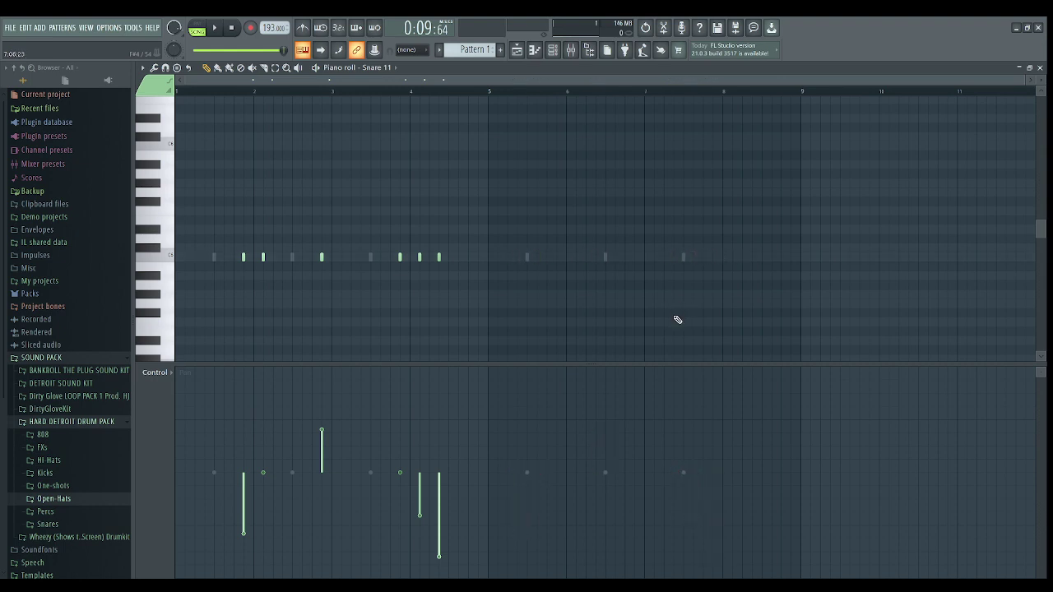
- Duplicate the first four bars of Snare 11 notes into bars 5 to 8
left_click_drag(492, 96, 3, 99)
key("ctrl+b")
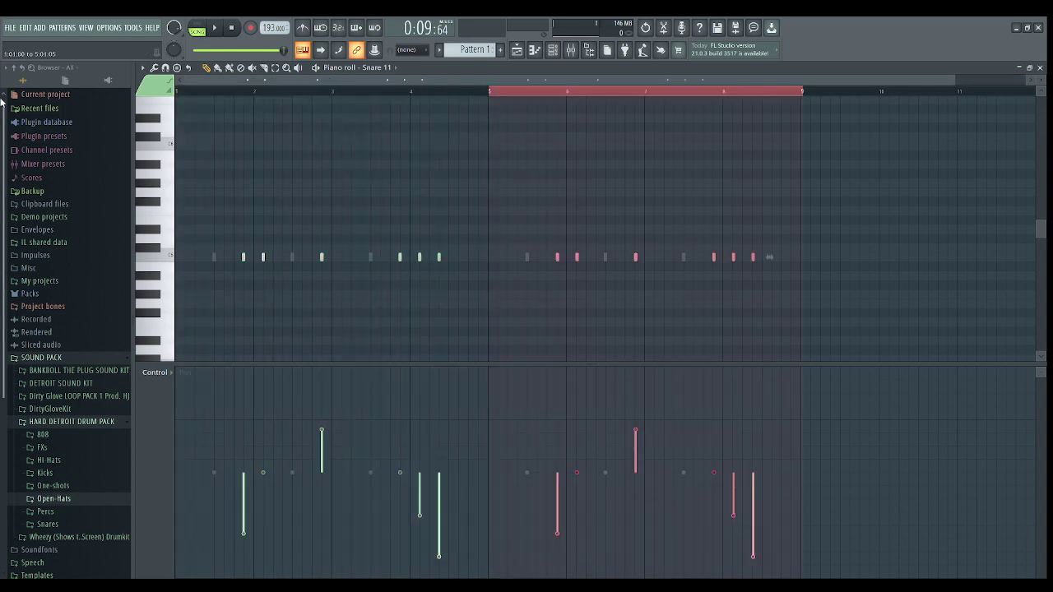
scroll(630, 310, "down", 1)
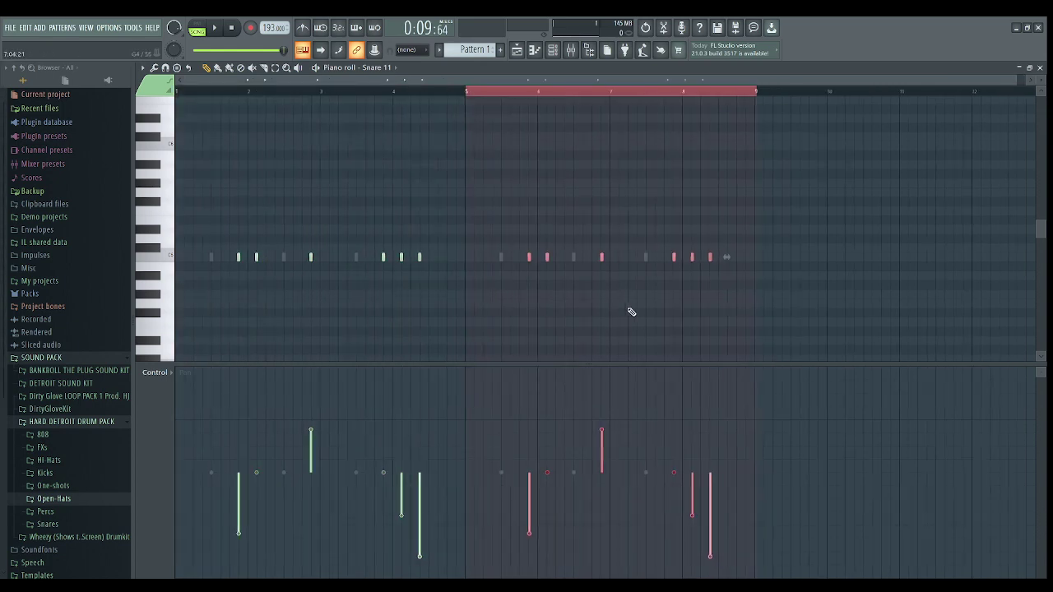
- Check OP 1's channel settings and place OP 1 hits on steps 1, 13, 21, 37 and 45
left_click(551, 51)
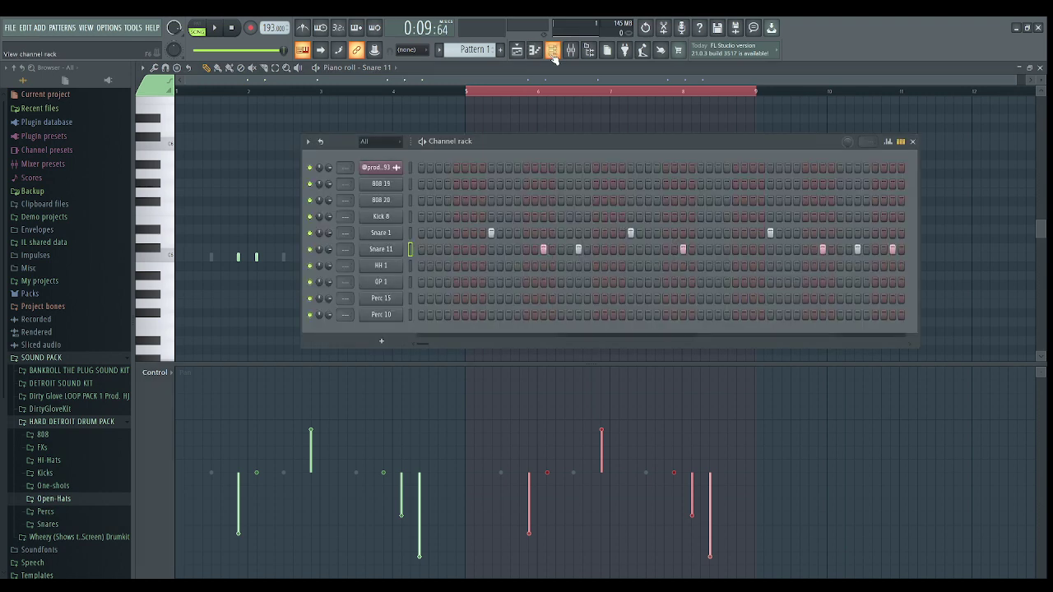
left_click(399, 283)
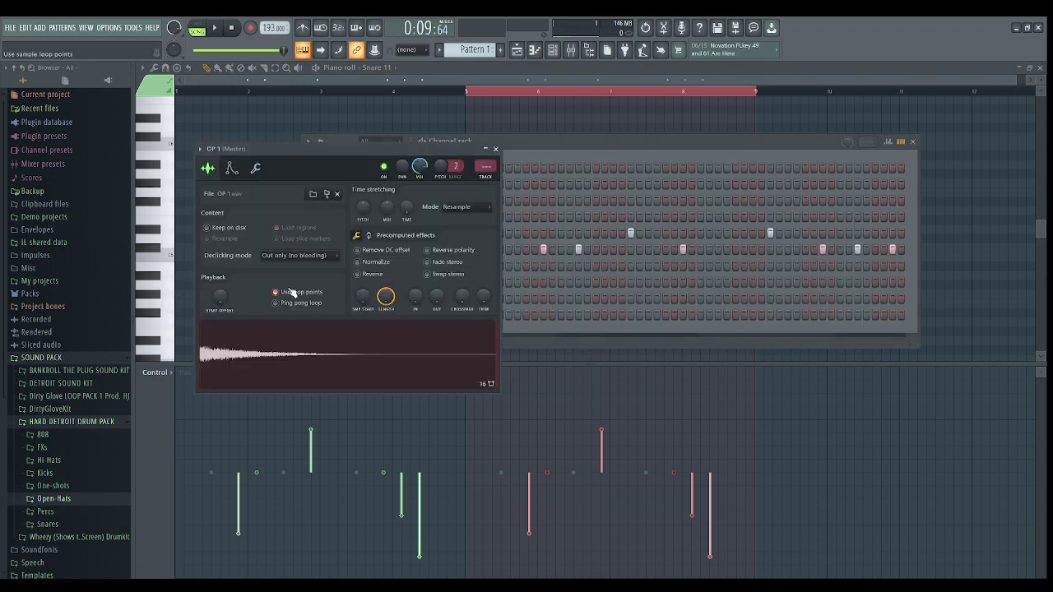
left_click(256, 171)
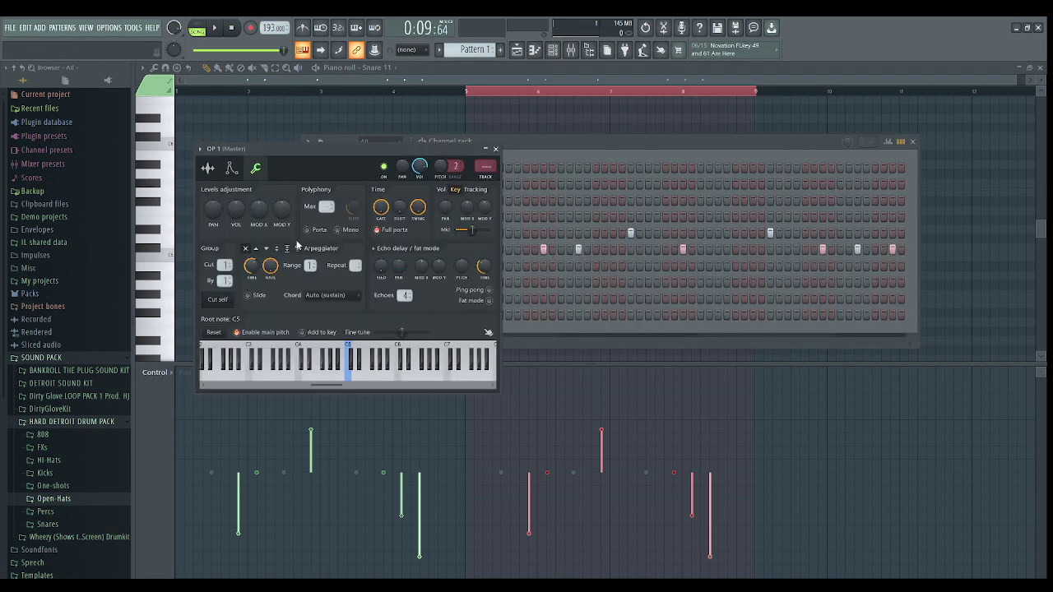
left_click(489, 149)
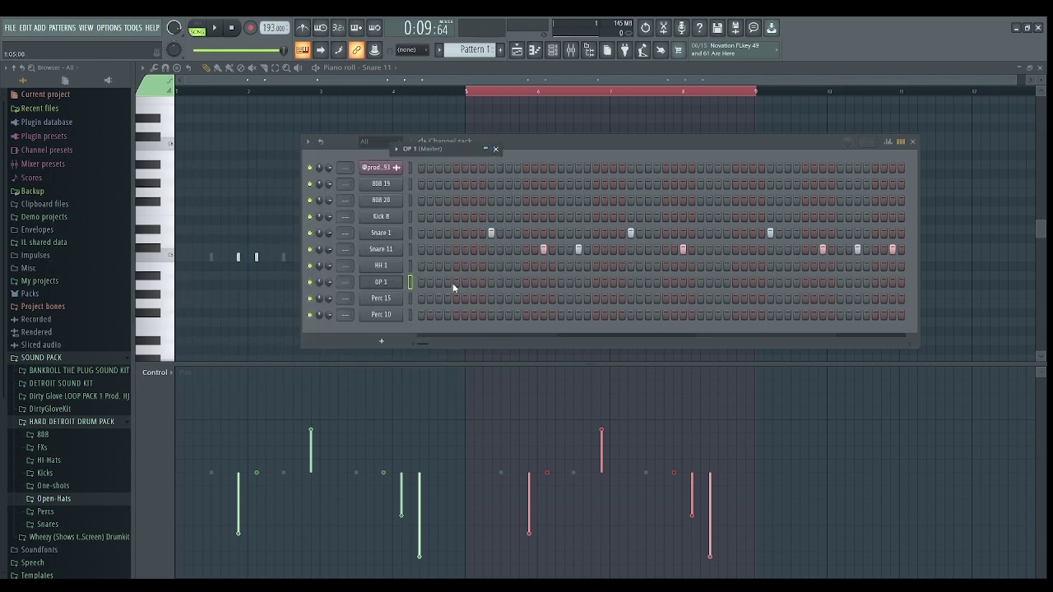
left_click(421, 282)
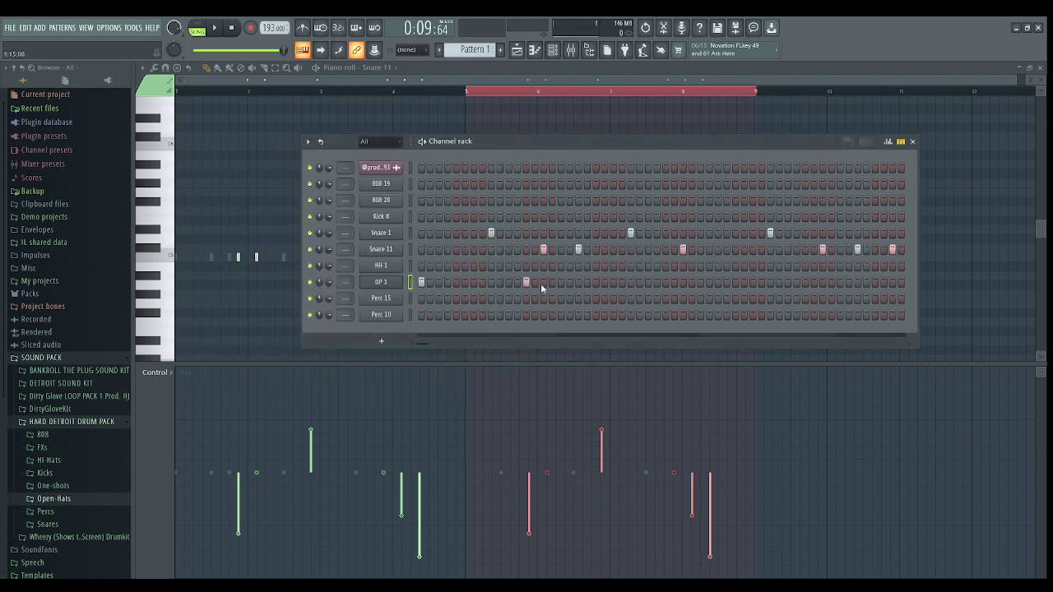
left_click(735, 284)
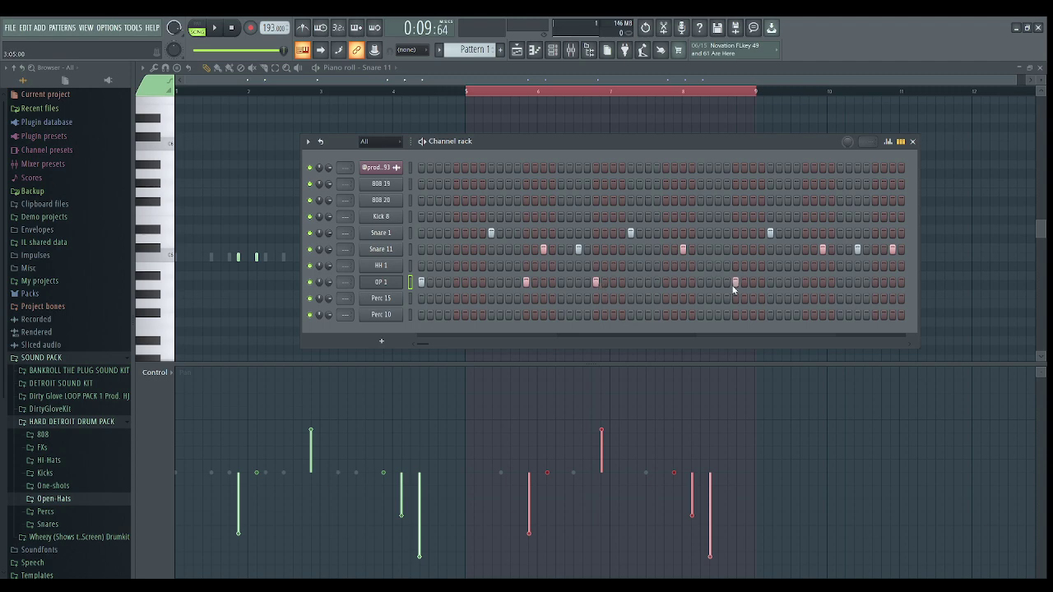
left_click(804, 282)
- Copy all OP 1 notes four bars further on in the piano roll, starting at bar 5
right_click(381, 283)
left_click(381, 292)
left_click_drag(448, 289, 172, 225)
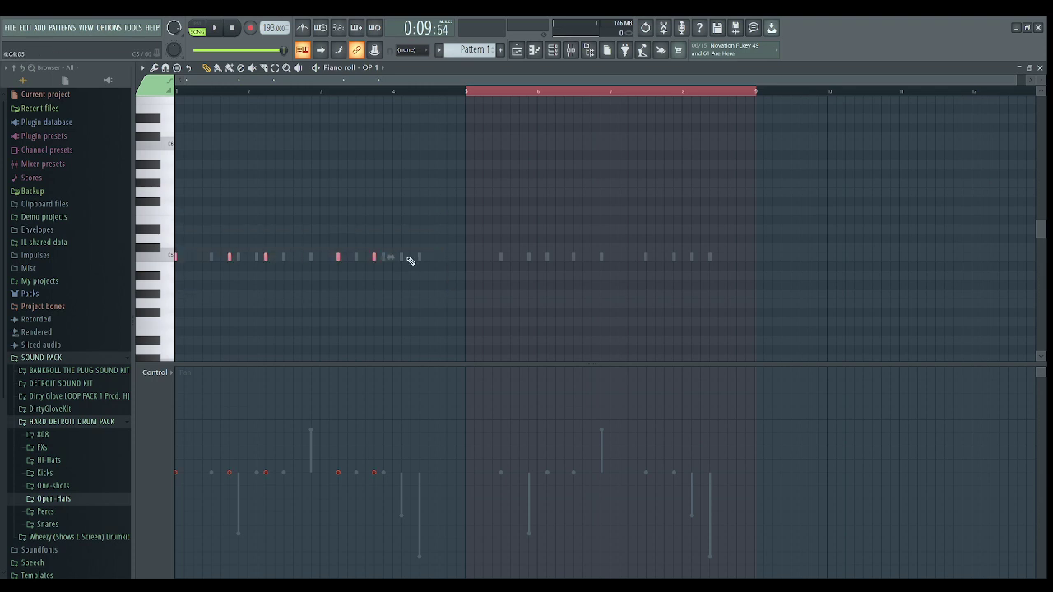
left_click_drag(374, 258, 665, 276)
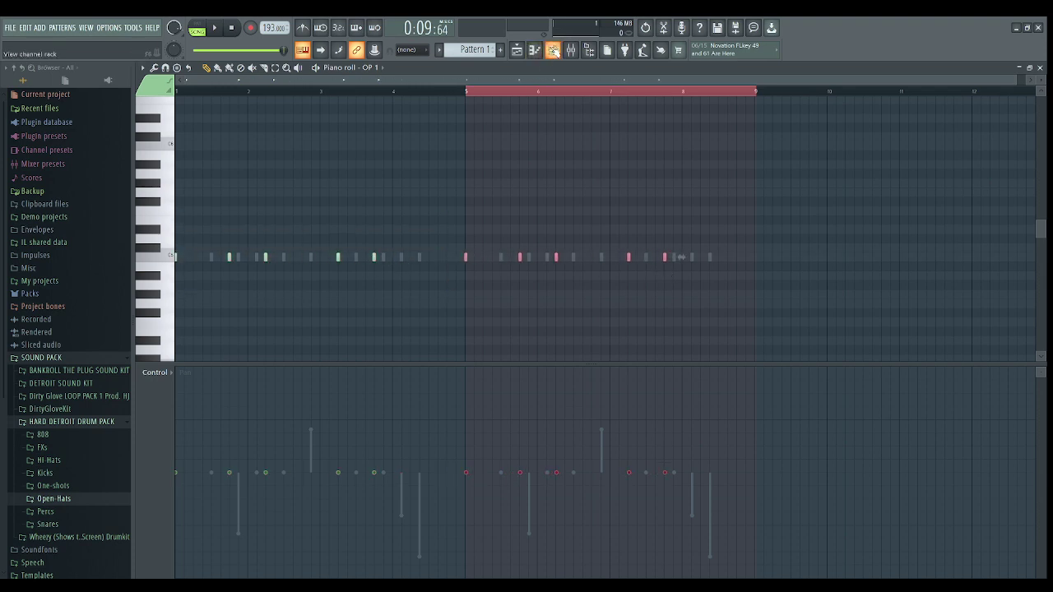
- Place Perc 15 hits on steps 3, 5, 7, 27, 28 and 29 in the channel rack
left_click(553, 50)
left_click(390, 302)
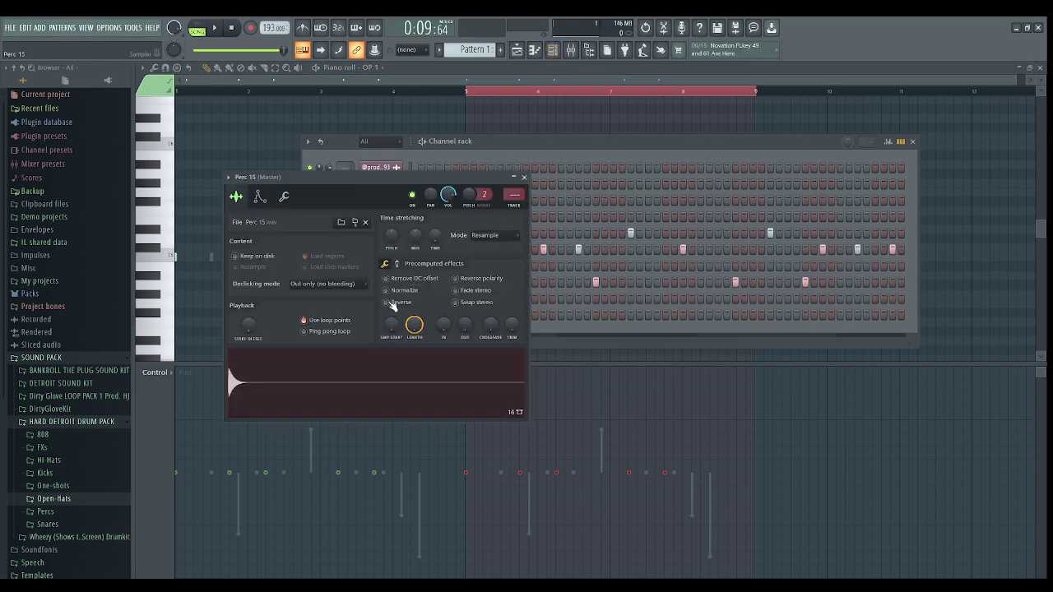
left_click(524, 176)
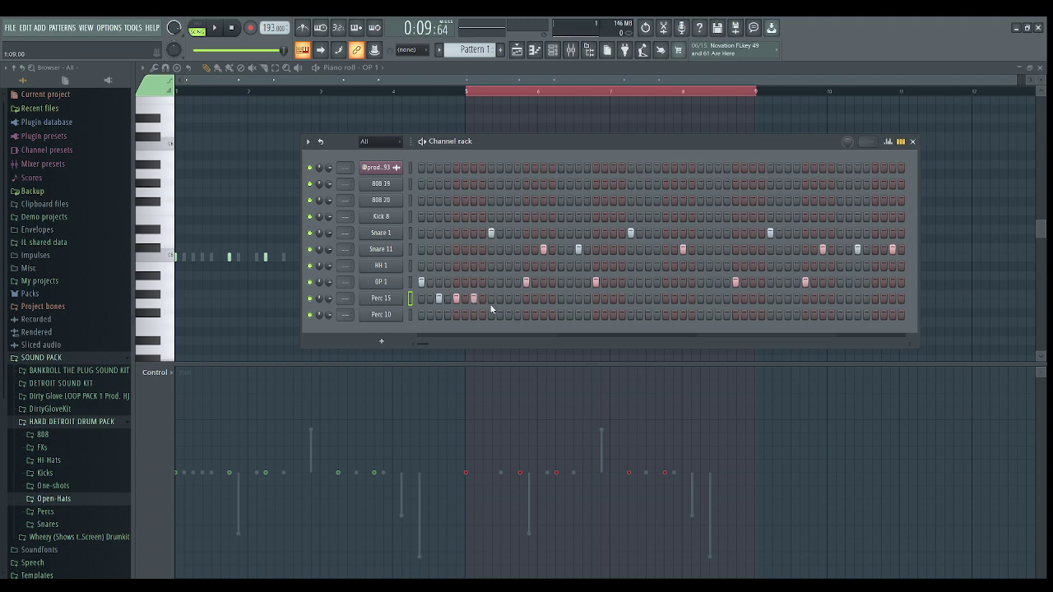
left_click(667, 299)
- Copy the six Perc 15 notes four bars further on in the piano roll, into bars 5 and 6
key("F7")
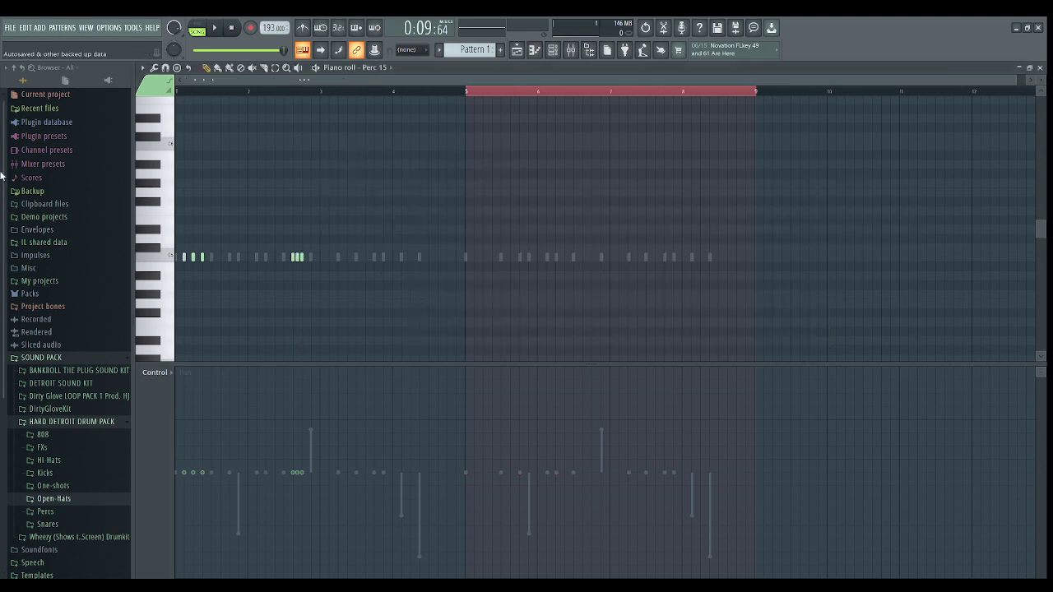
left_click_drag(354, 285, 27, 194)
left_click_drag(297, 257, 587, 287)
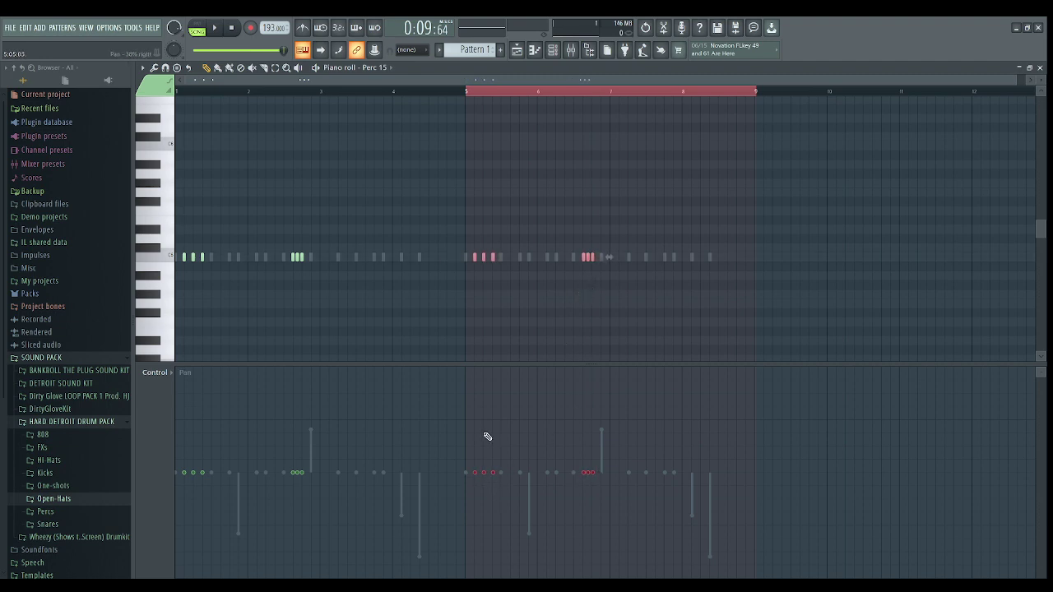
- Pan the copied Perc 15 notes in bars 5 and 6, alternating individual hits between right and left
left_click(493, 503)
left_click(588, 544)
left_click(592, 424)
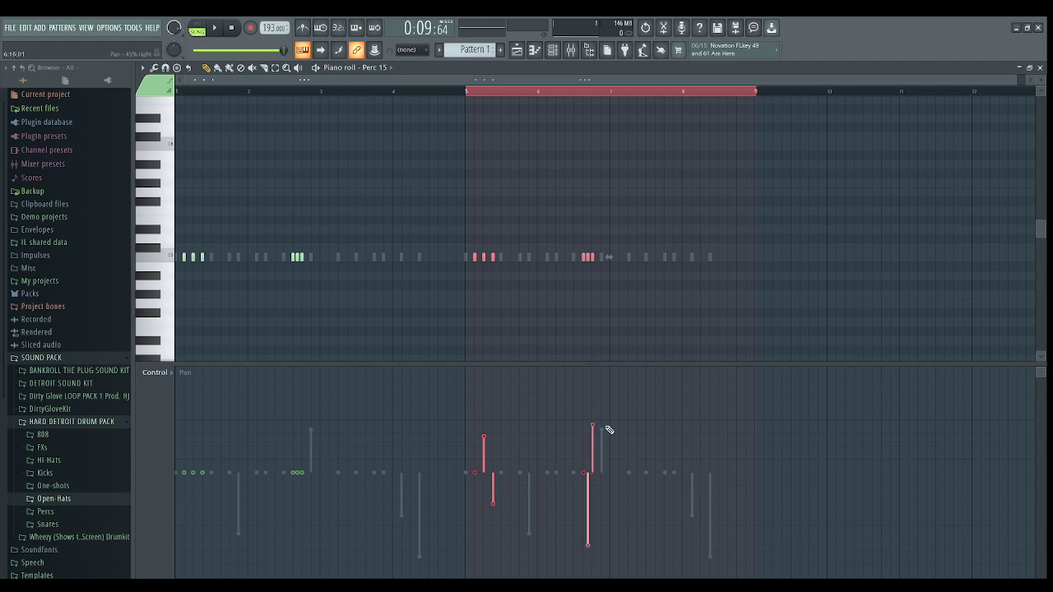
- Pan the six original Perc 15 notes in bars 1 and 2, spreading them left and right by differing amounts
left_click(202, 518, "ctrl")
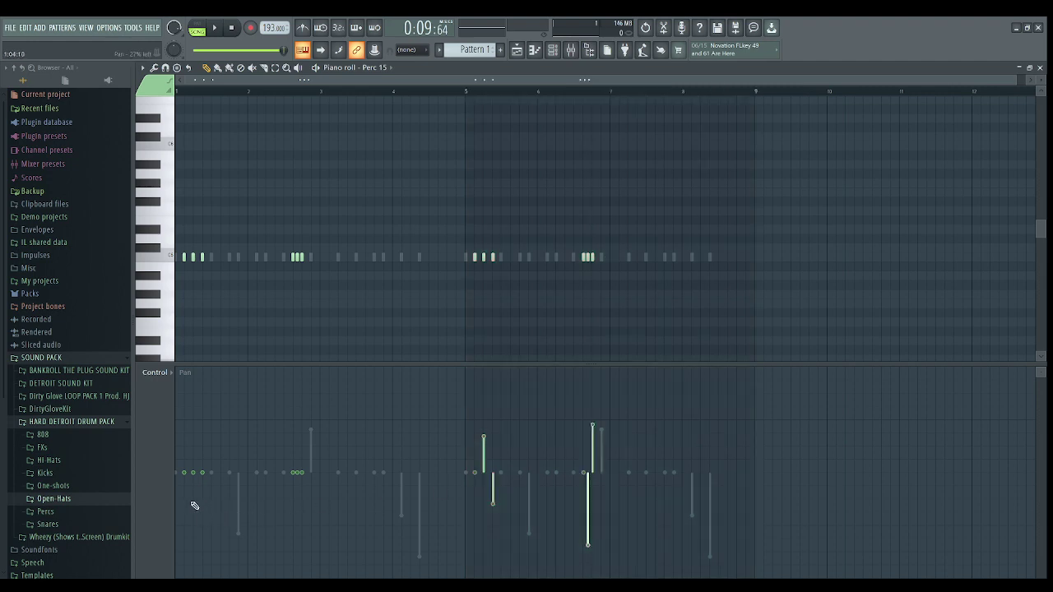
left_click(202, 487)
left_click(182, 526, "ctrl")
left_click(193, 433)
left_click(184, 497)
left_click_drag(296, 488, 303, 560)
left_click(293, 425)
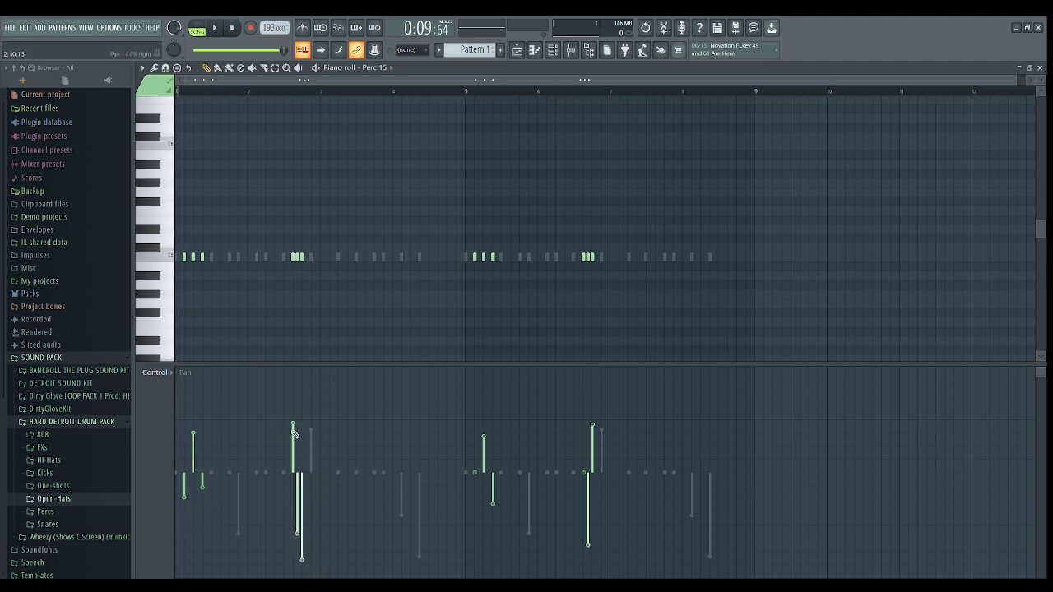
- Check Perc 10's channel settings and place a single Perc 10 hit on step 35
left_click(553, 49)
left_click(392, 315)
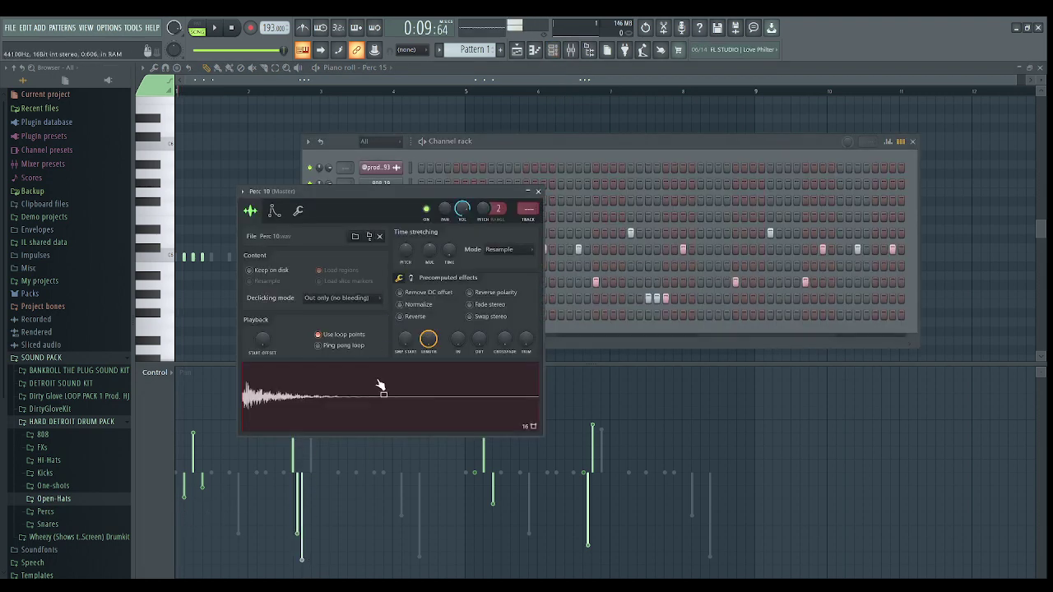
left_click(538, 191)
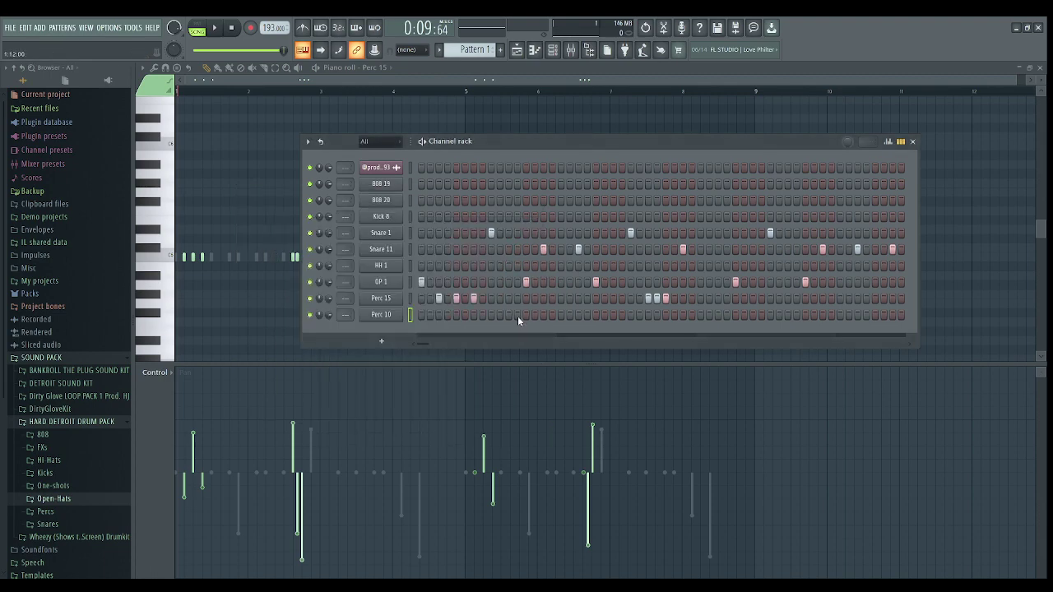
left_click(717, 314)
left_click(355, 74)
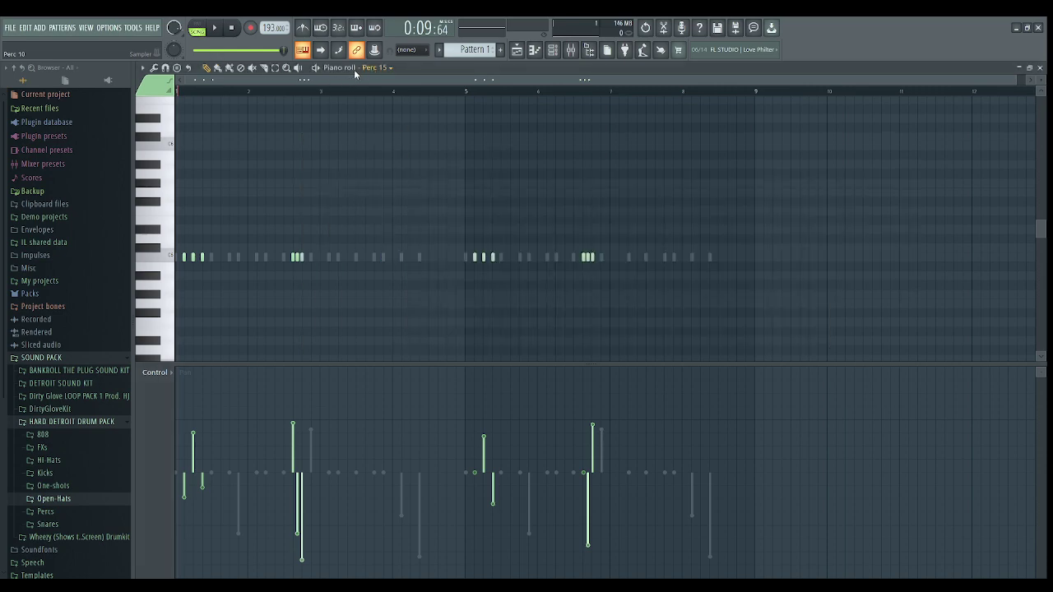
- Play the start of the arrangement briefly from the playlist, then bring back the channel rack
left_click(516, 49)
key("space")
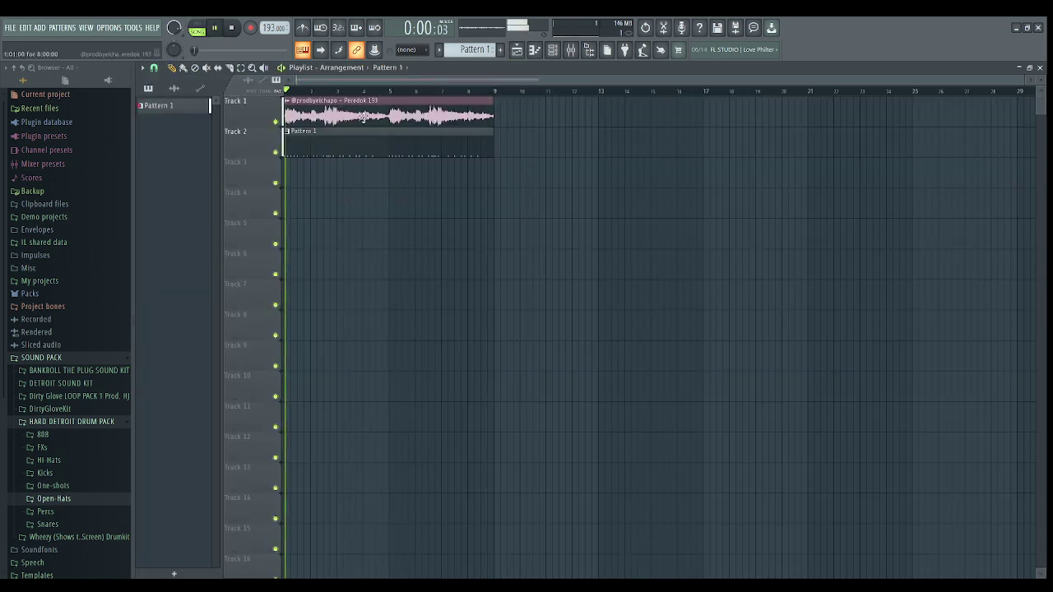
left_click(552, 51)
key("space")
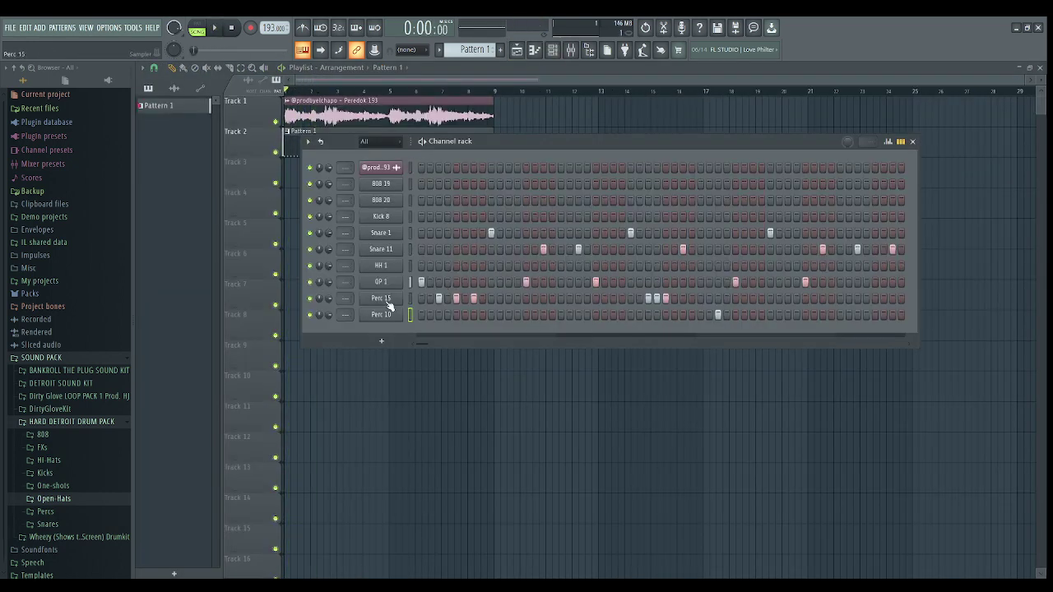
- Make the Perc 15 channel cut itself, using group 2 for both Cut and By
left_click(381, 309)
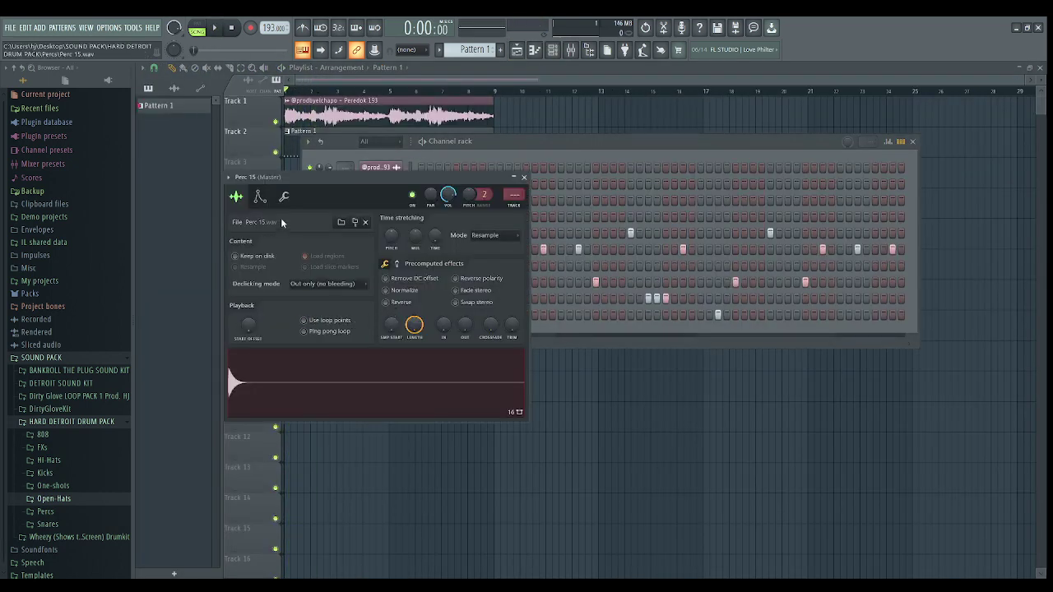
left_click(283, 196)
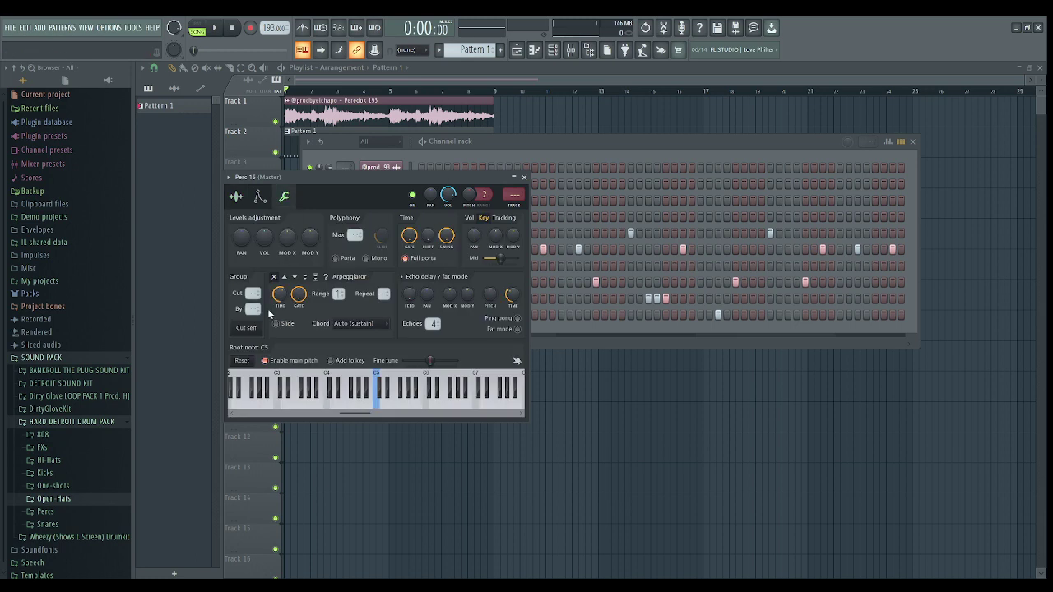
left_click(524, 178)
- Check Snare 11's cut group settings and set the HH 1 channel to cut itself
left_click(403, 266)
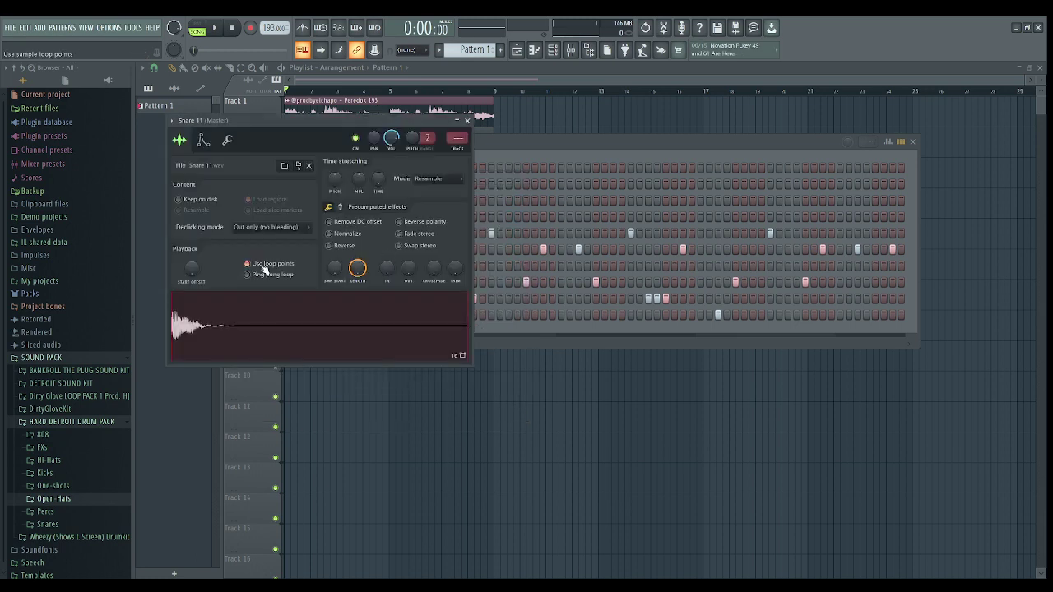
left_click(227, 140)
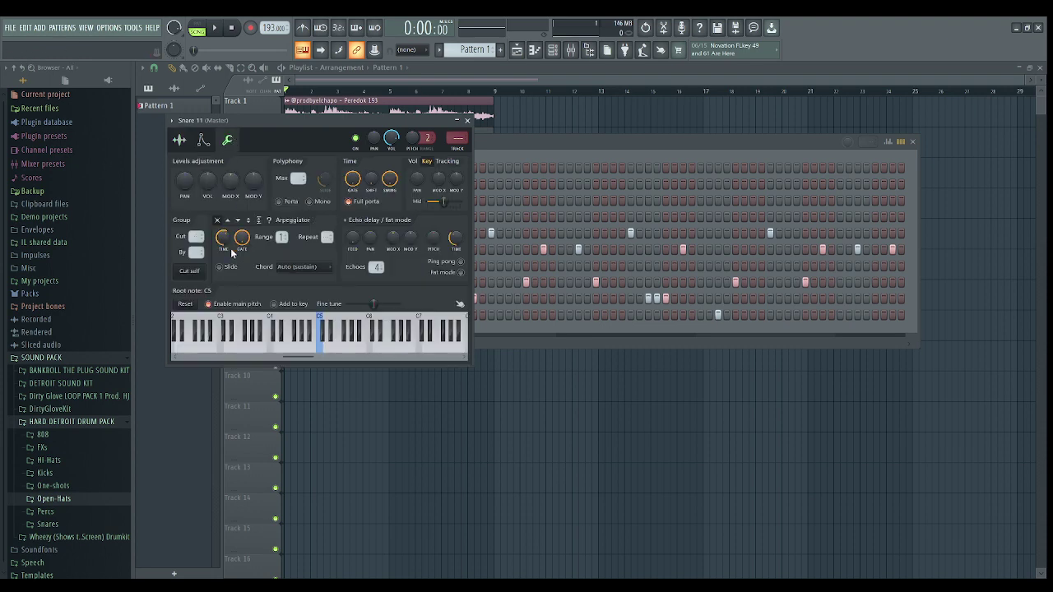
left_click(457, 120)
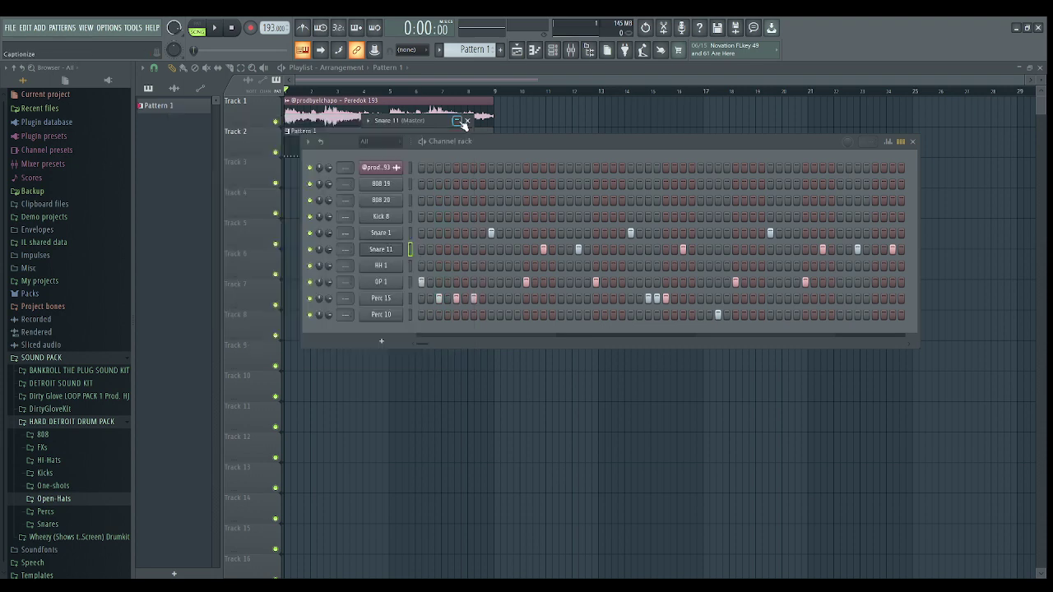
left_click(395, 267)
left_click(241, 154)
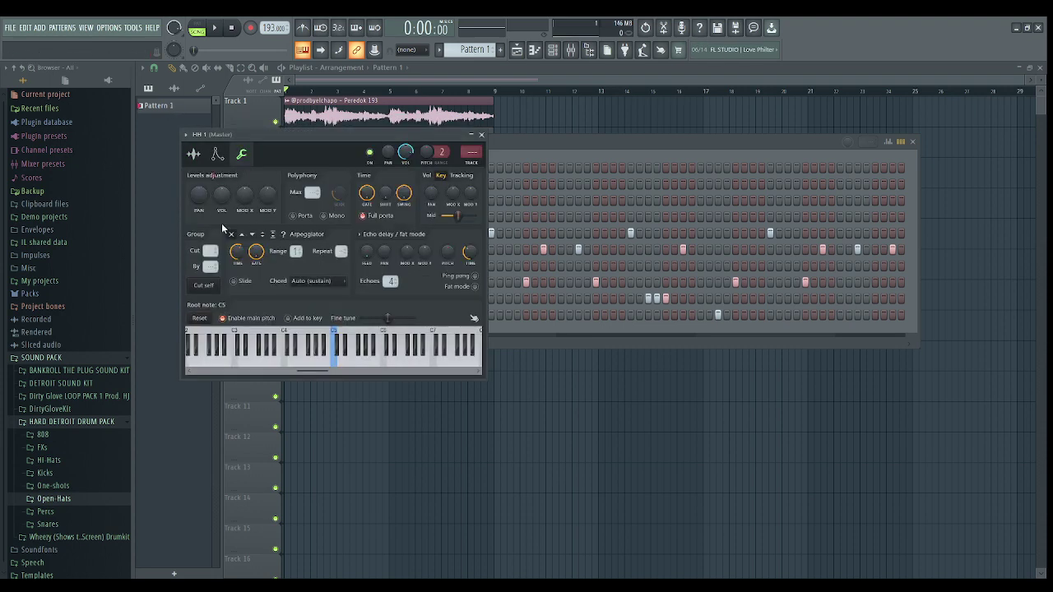
left_click(204, 284)
left_click(481, 135)
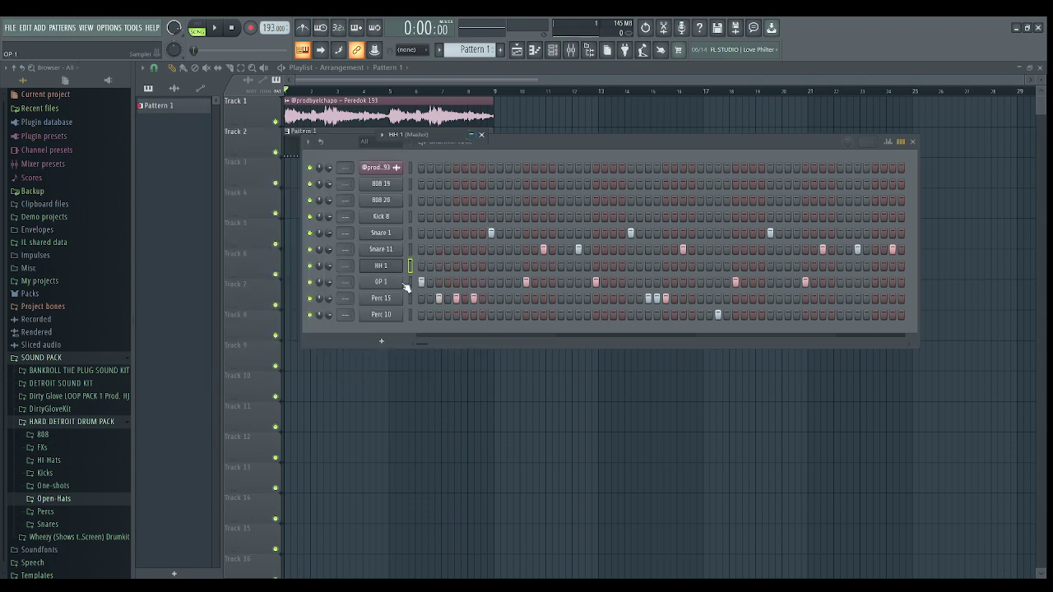
- Check the cut group settings of the Perc 15, Perc 10 and OP 1 channels
left_click(394, 297)
left_click(515, 178)
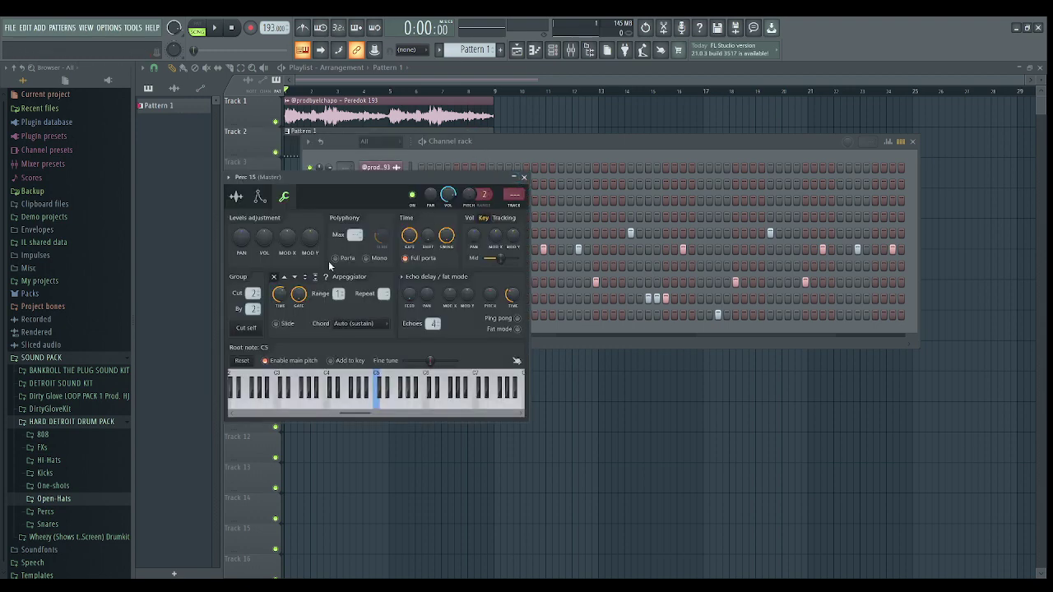
left_click(523, 177)
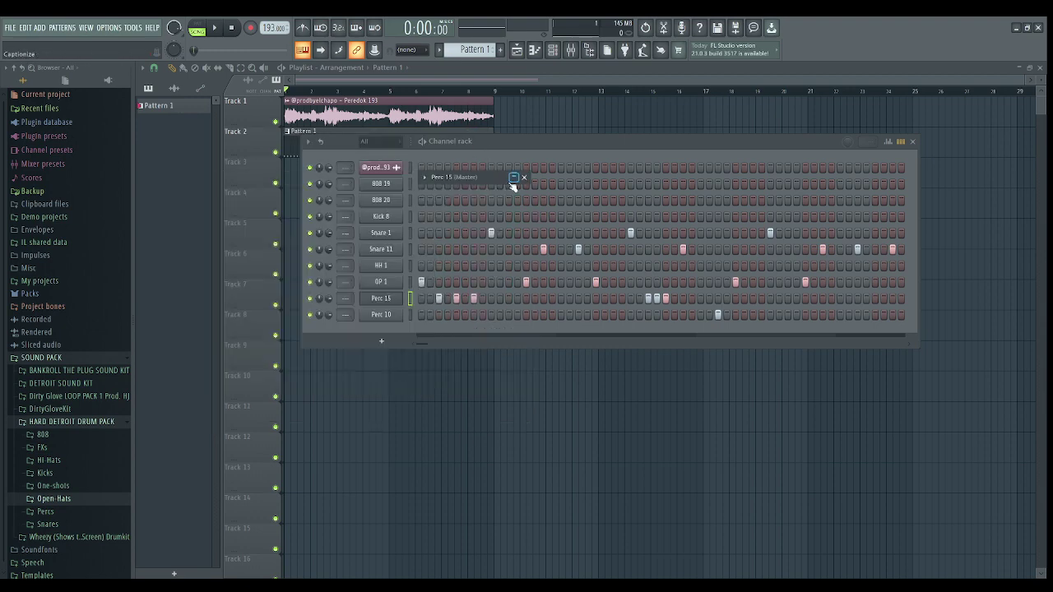
left_click(392, 249)
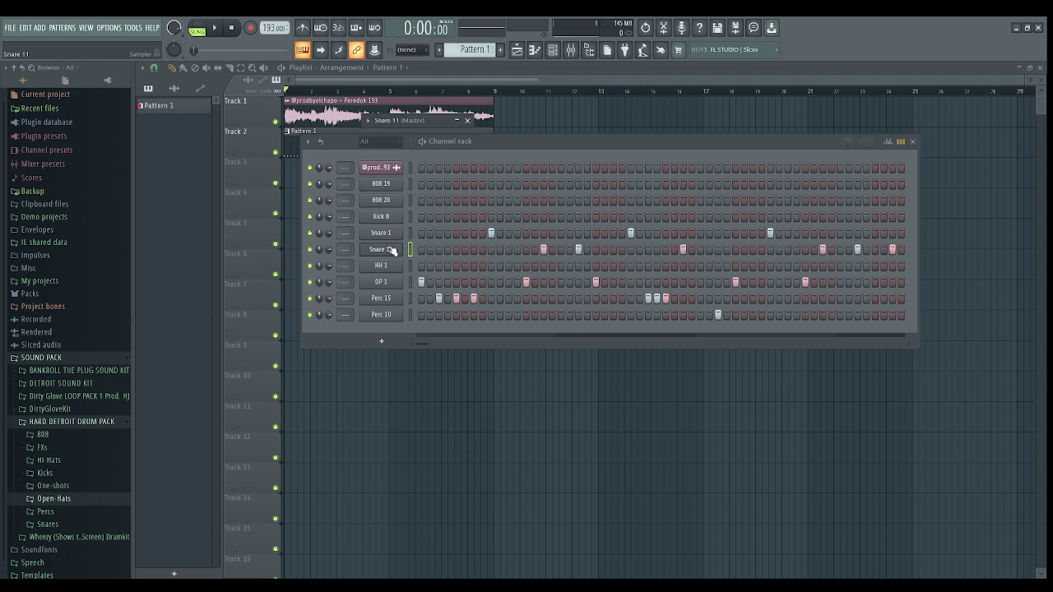
left_click(394, 313)
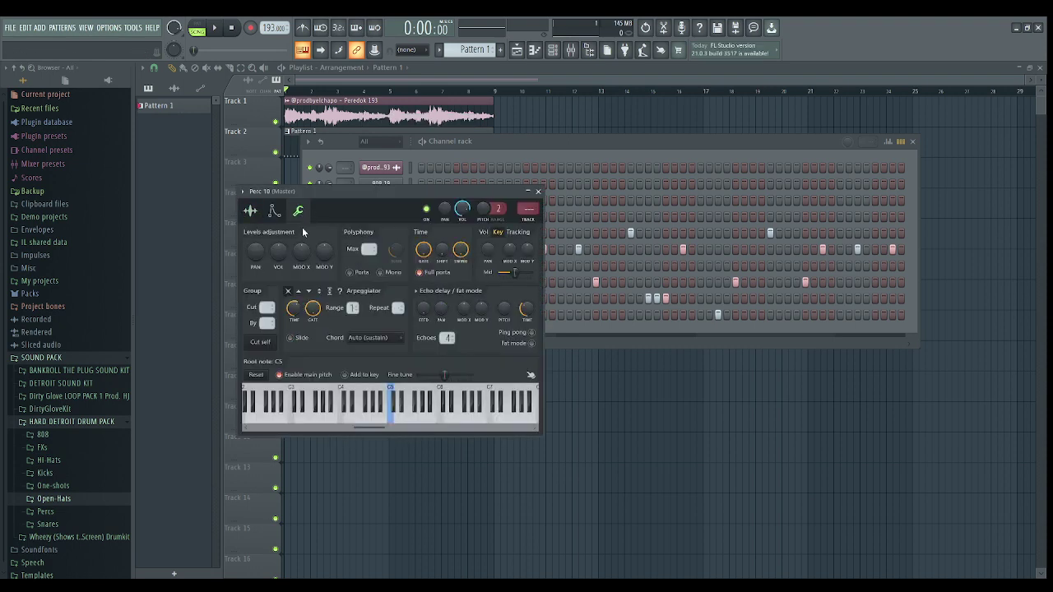
left_click(527, 191)
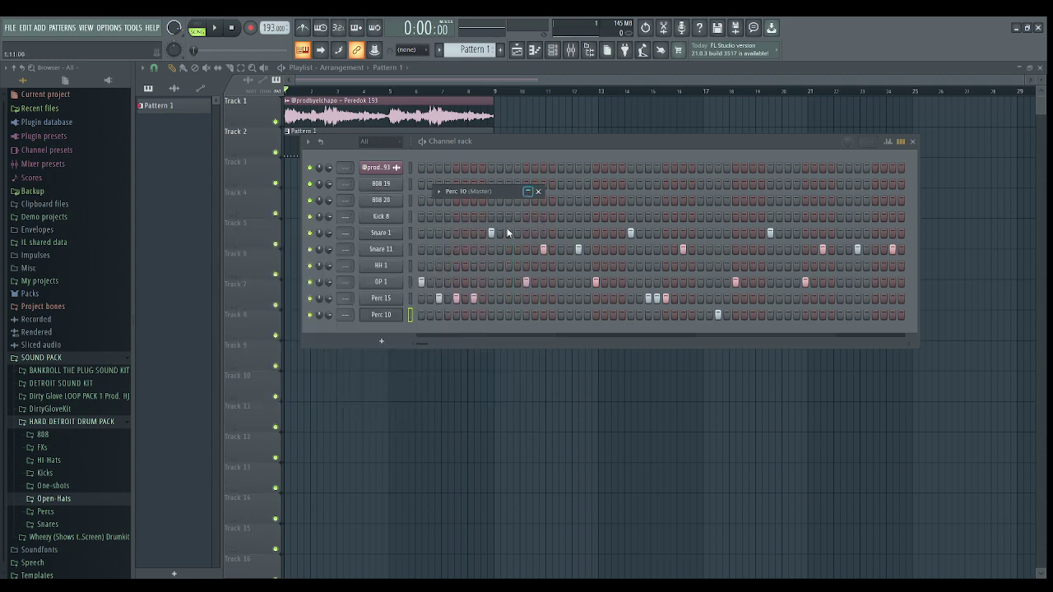
left_click(392, 302)
left_click(509, 178)
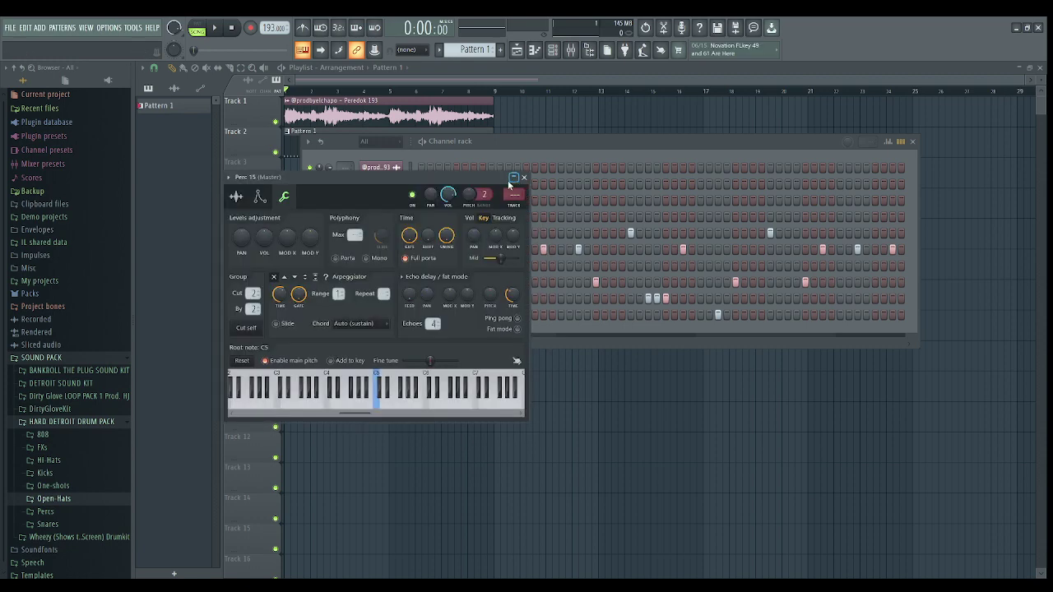
left_click(514, 176)
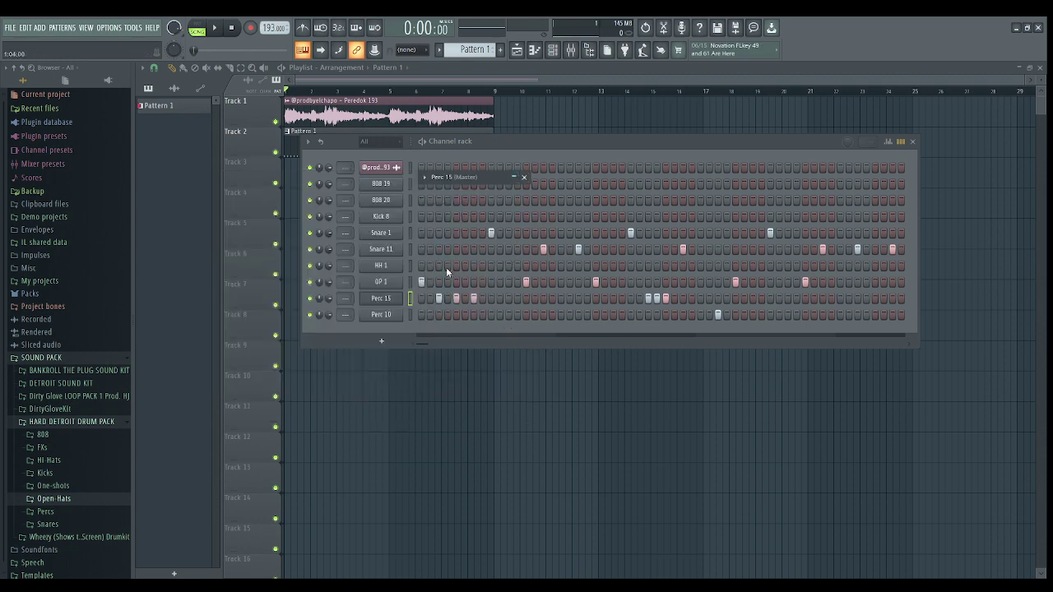
left_click(389, 282)
left_click(486, 149)
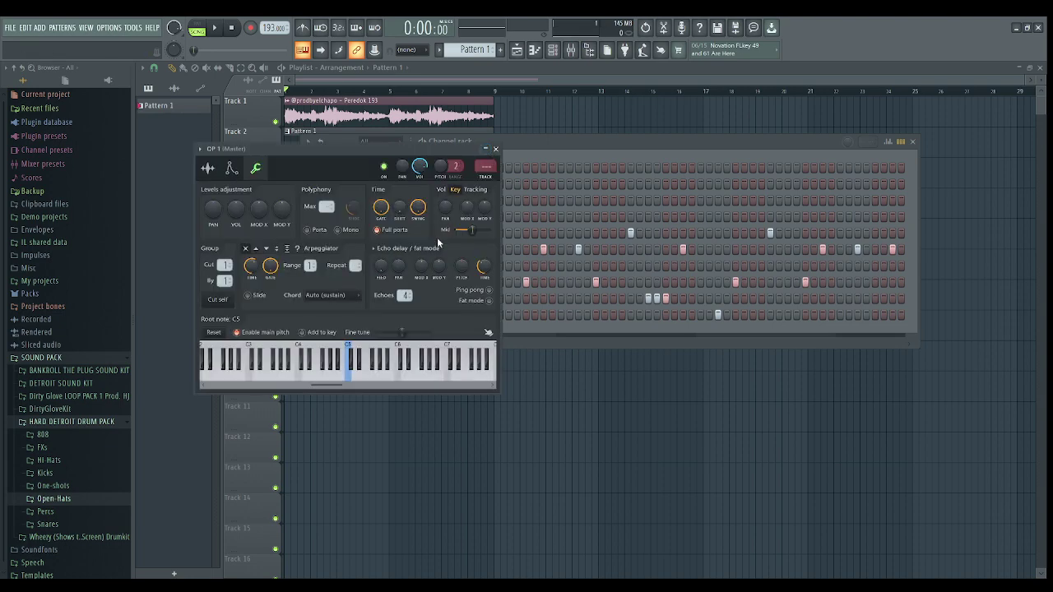
left_click(486, 151)
- Check Snare 1's cut group settings and listen to the drum pattern with the melody loop
key("space")
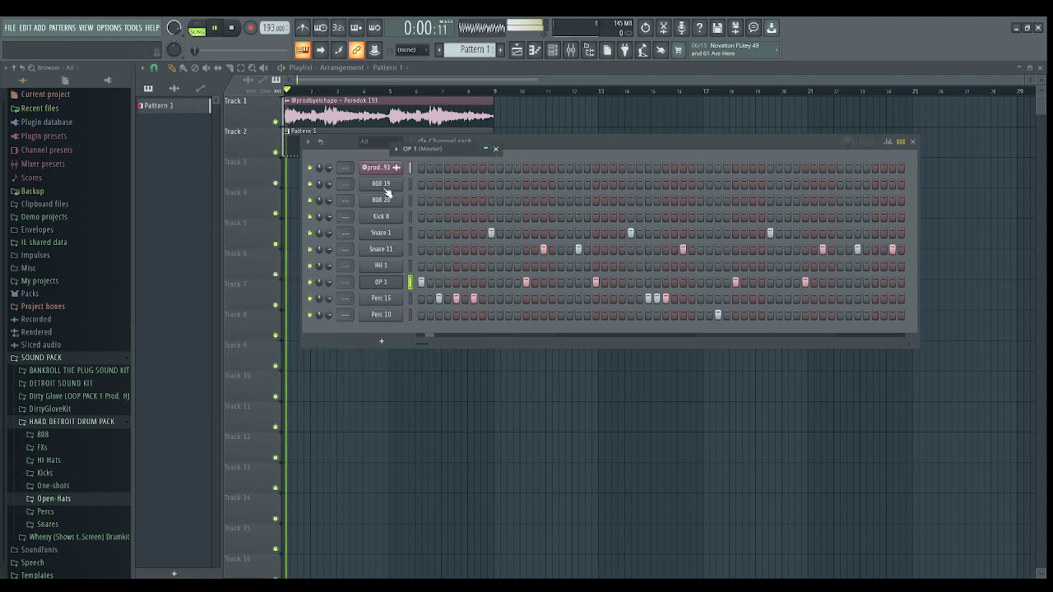
key("space")
left_click(380, 232)
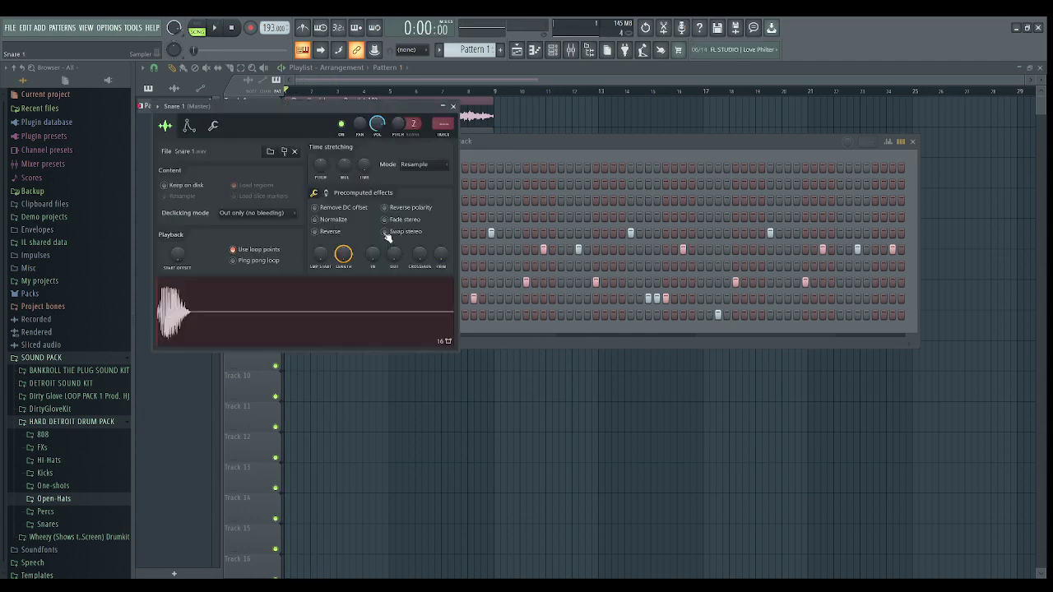
left_click(213, 125)
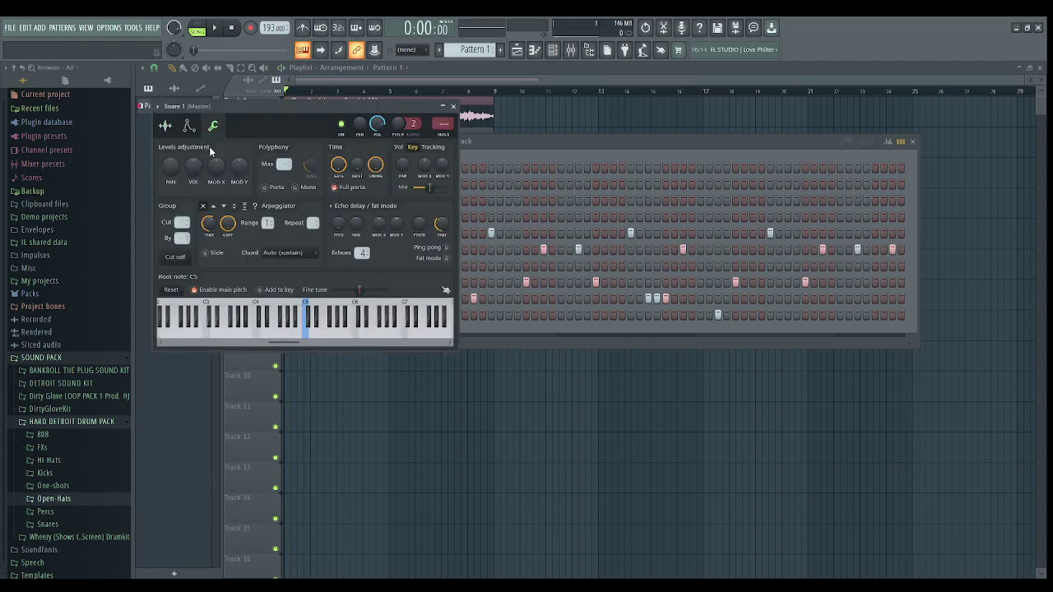
key("space")
left_click(440, 107)
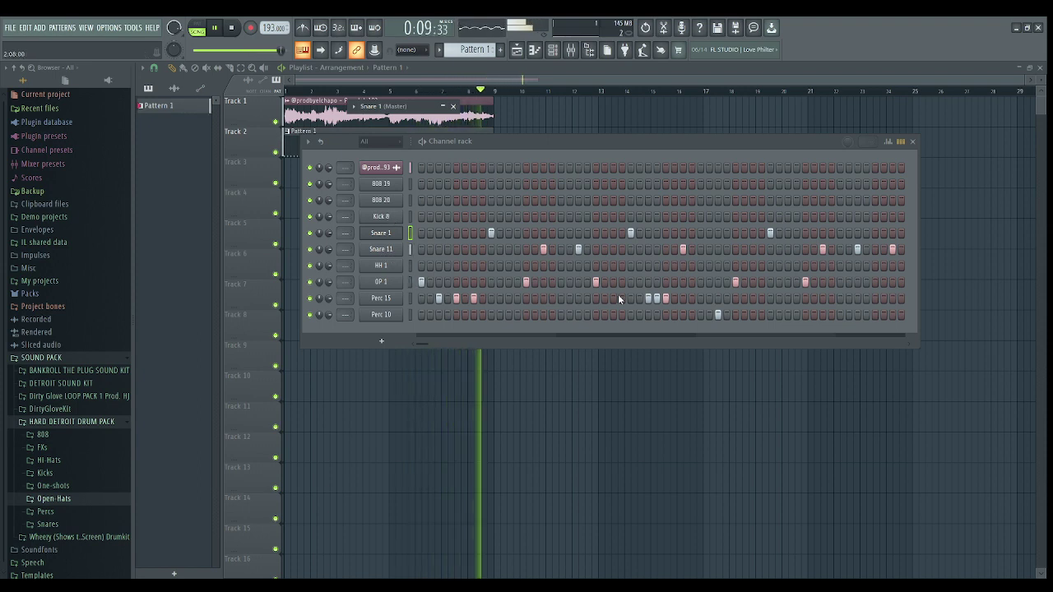
- Place an 808 19 note at the start of bar 1 on C5 in the piano roll and centre its panning
right_click(390, 184)
left_click(427, 183)
key("space")
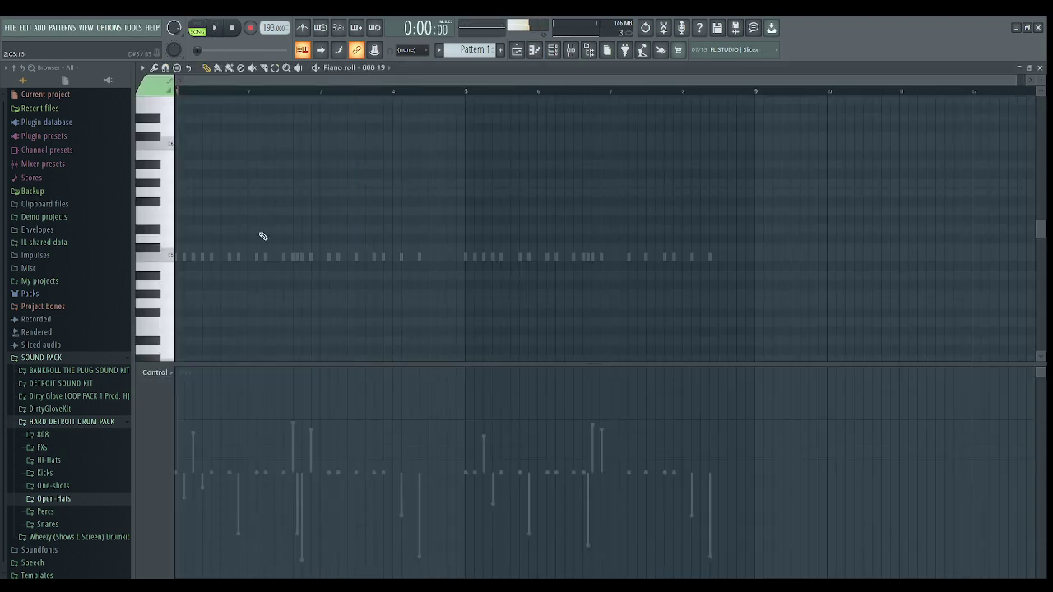
left_click_drag(185, 248, 176, 249)
key("space")
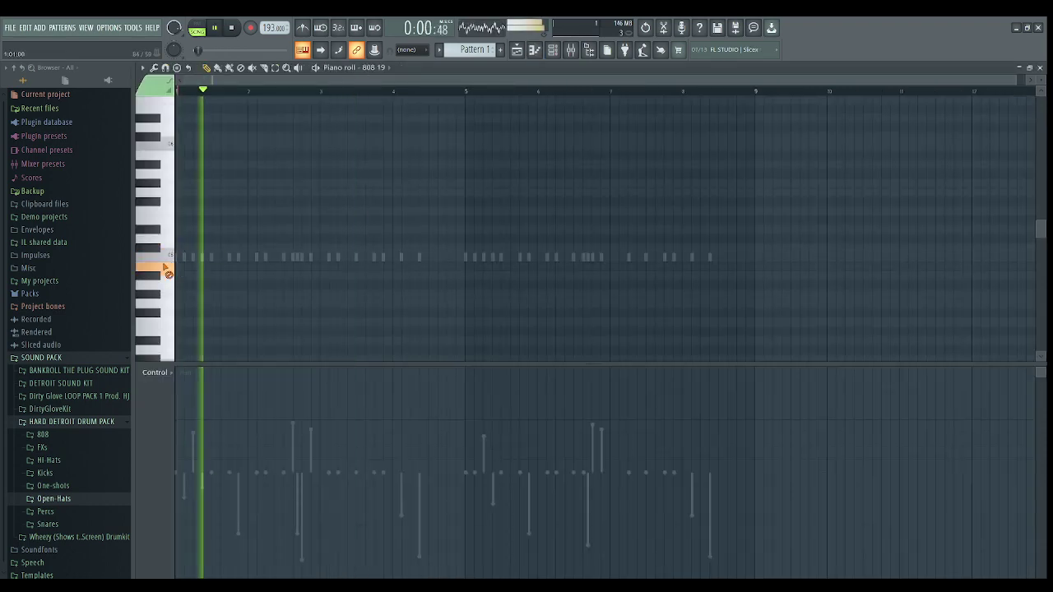
key("space")
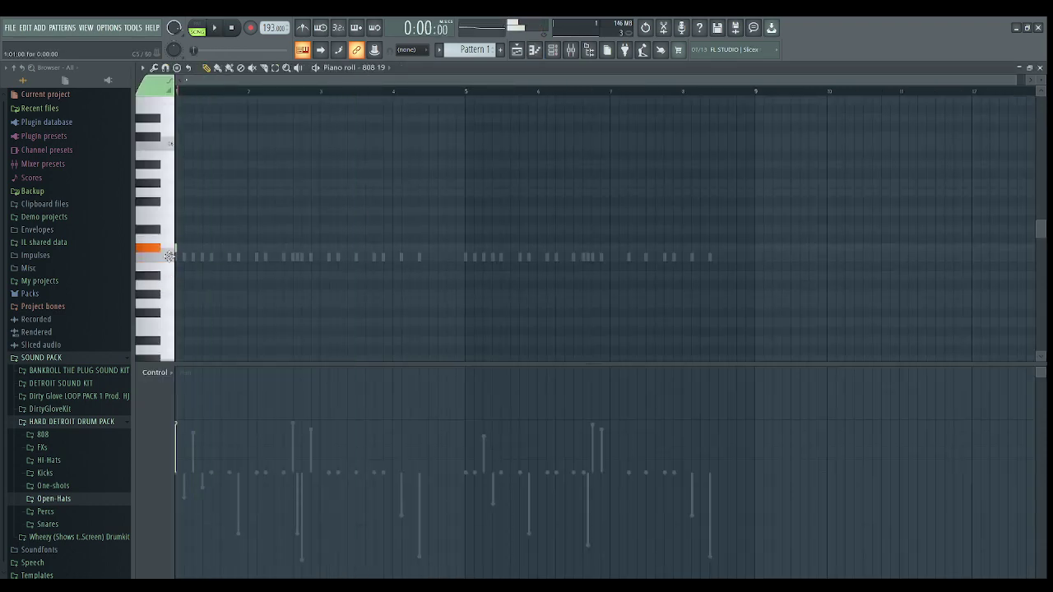
left_click(176, 474)
- Replay the opening bars from the start to check the 808 19 note against the melody
key("space")
key("space")
key("space")
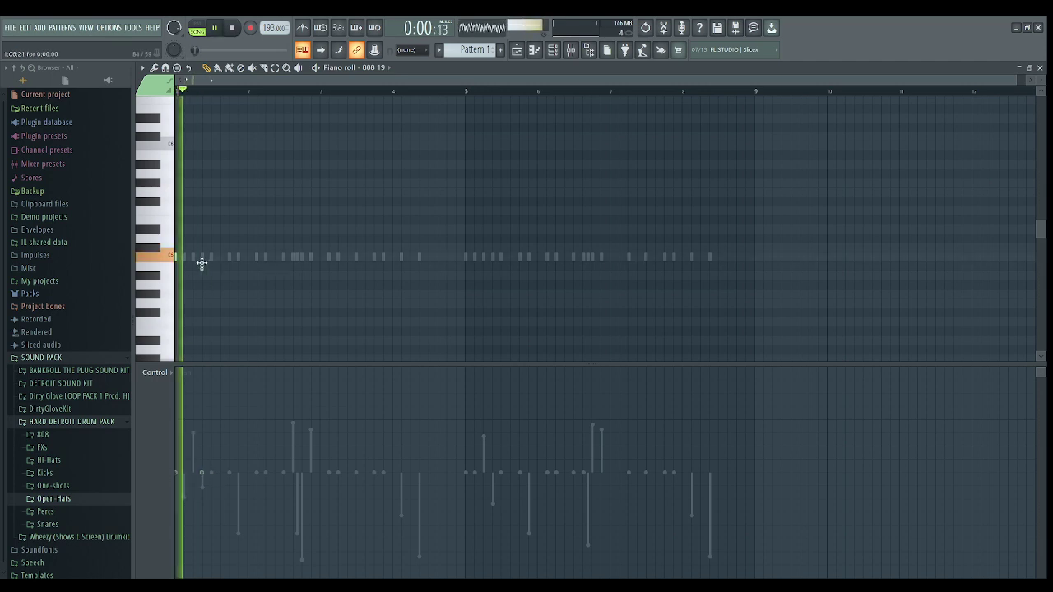
key("space")
key("space")
key("space")
key("space")
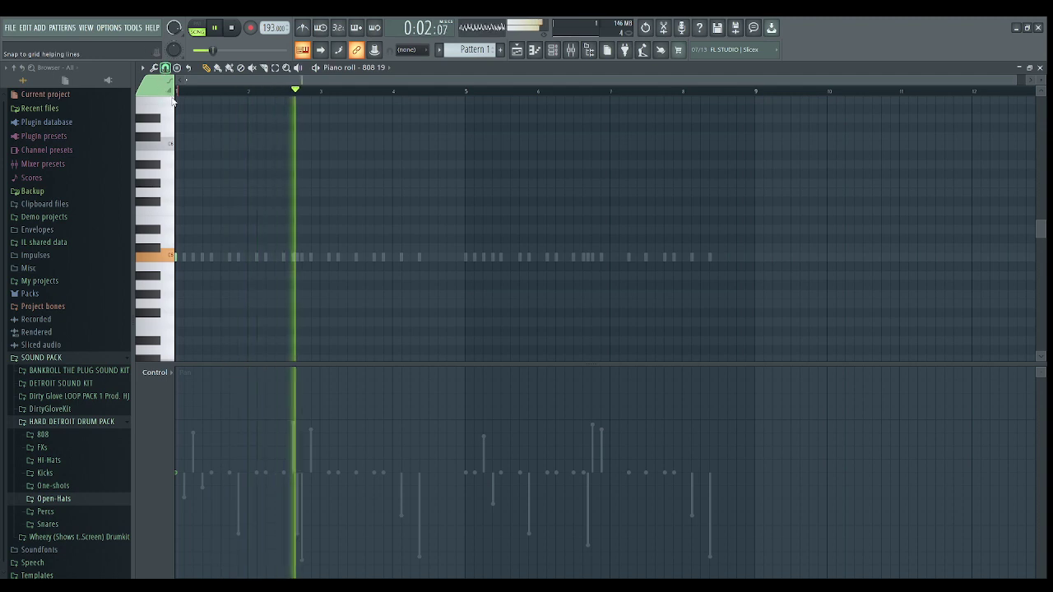
key("space")
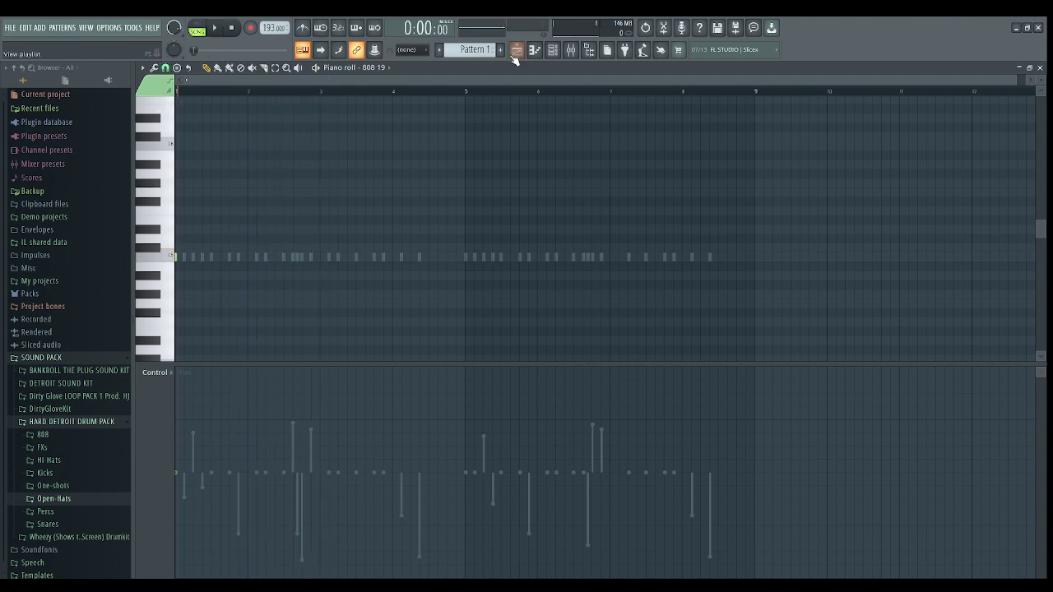
- Check the cut group settings of the 808 19 channel
left_click(553, 49)
left_click(394, 187)
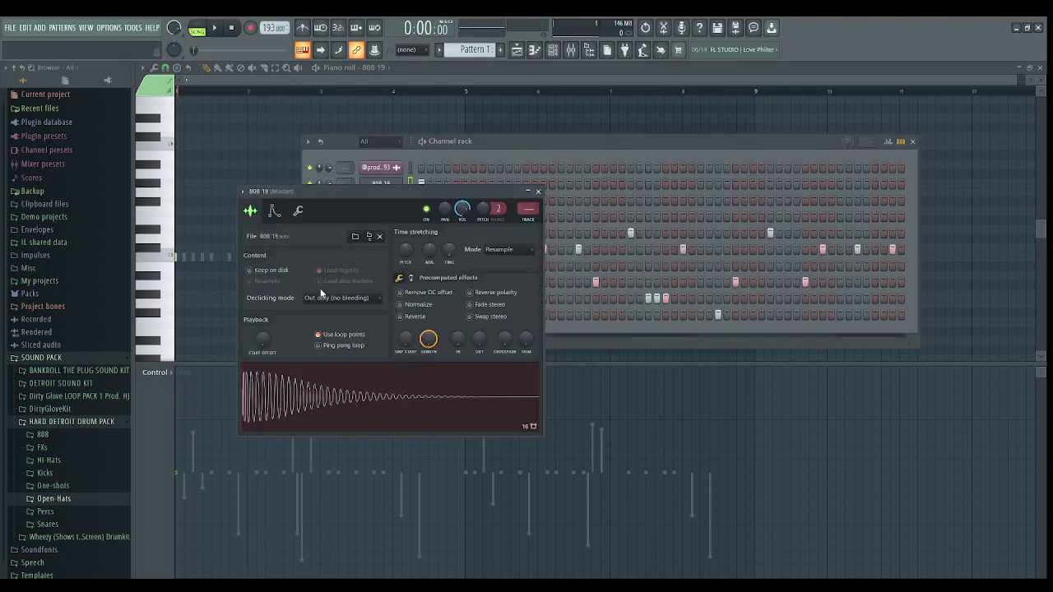
left_click(298, 211)
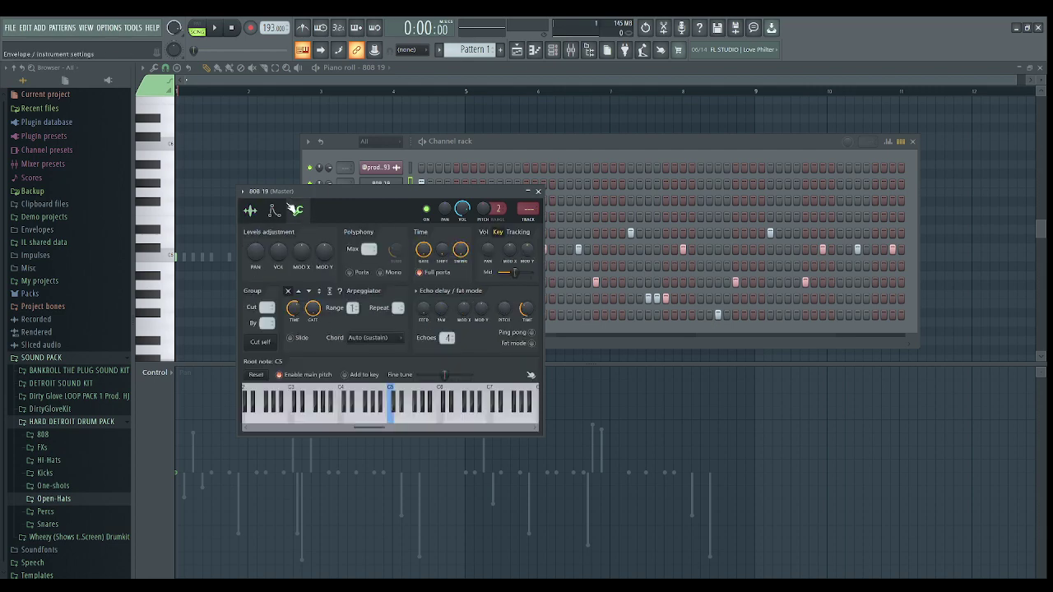
left_click(528, 191)
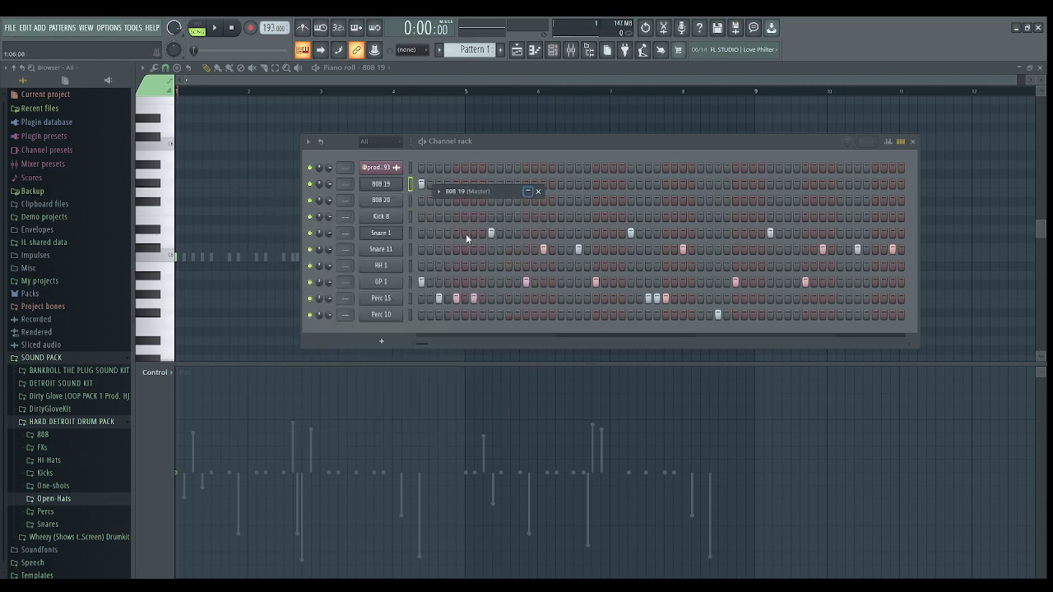
- Adjust the 808 20 channel's volume envelope and make the channel cut itself, with Cut and By set to 8
left_click(375, 201)
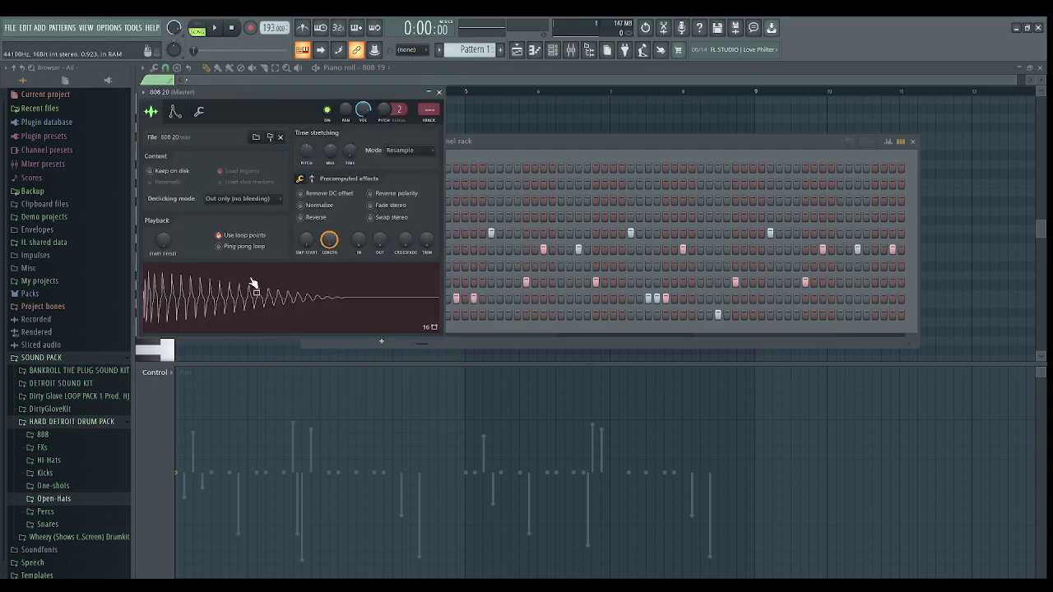
left_click(199, 114)
left_click(175, 112)
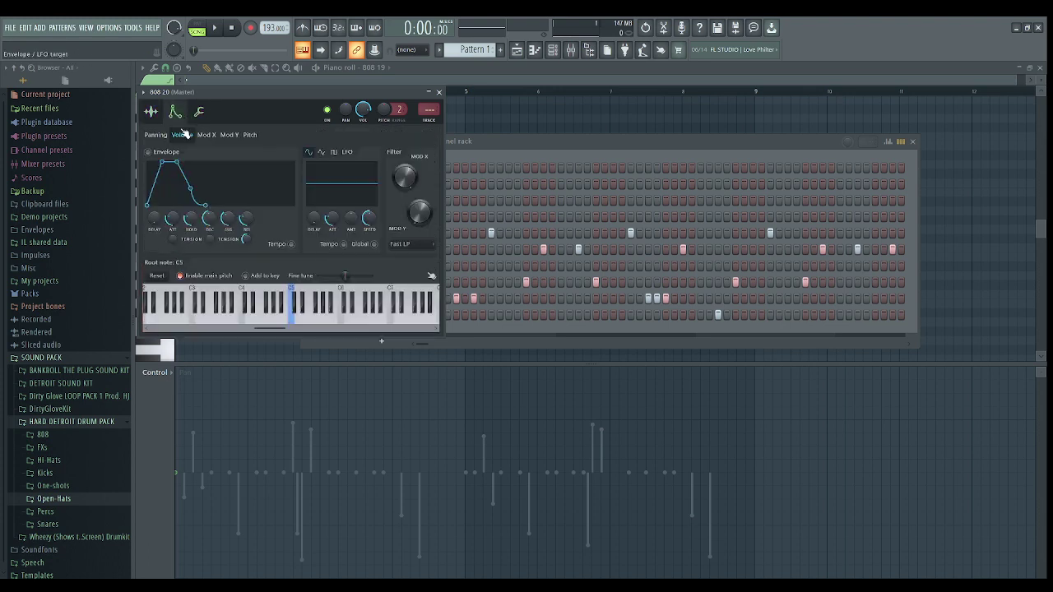
mouse_move(170, 219)
left_mouse_down()
mouse_move(170, 263)
mouse_move(192, 164)
left_mouse_up()
mouse_move(210, 216)
left_mouse_down()
mouse_move(209, 267)
mouse_move(227, 267)
left_mouse_up()
left_click(201, 113)
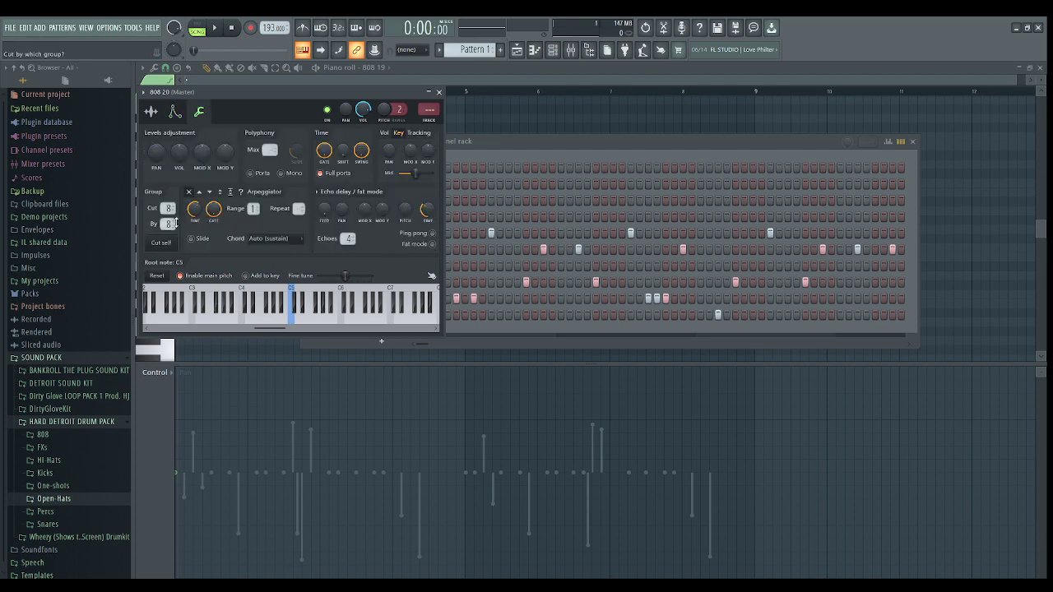
left_click(437, 92)
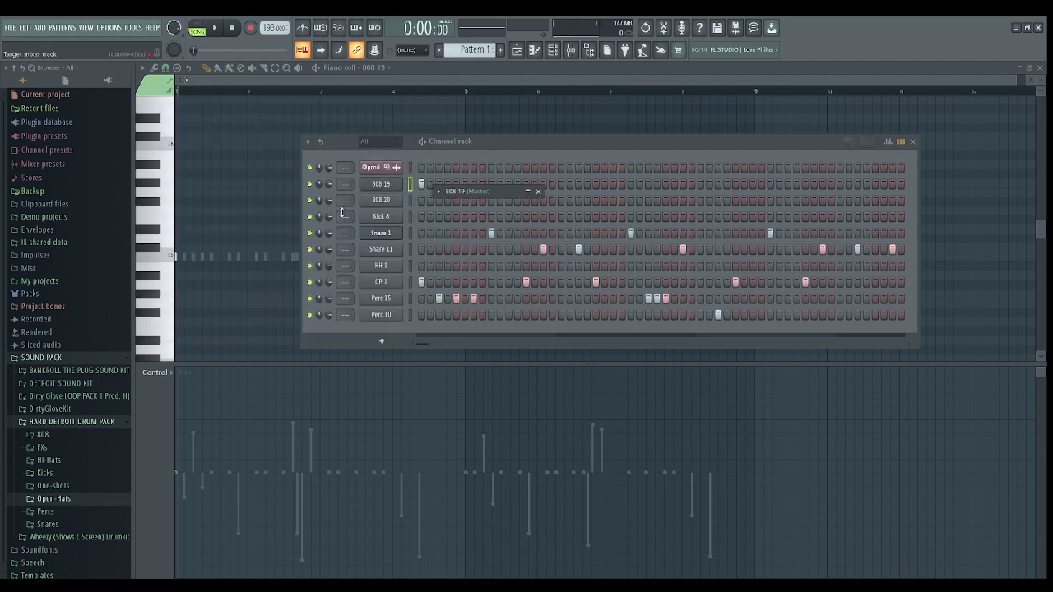
- Enable 808 19's volume envelope with hold at maximum and attack, decay, sustain and release at zero
left_click(528, 192)
left_click(274, 212)
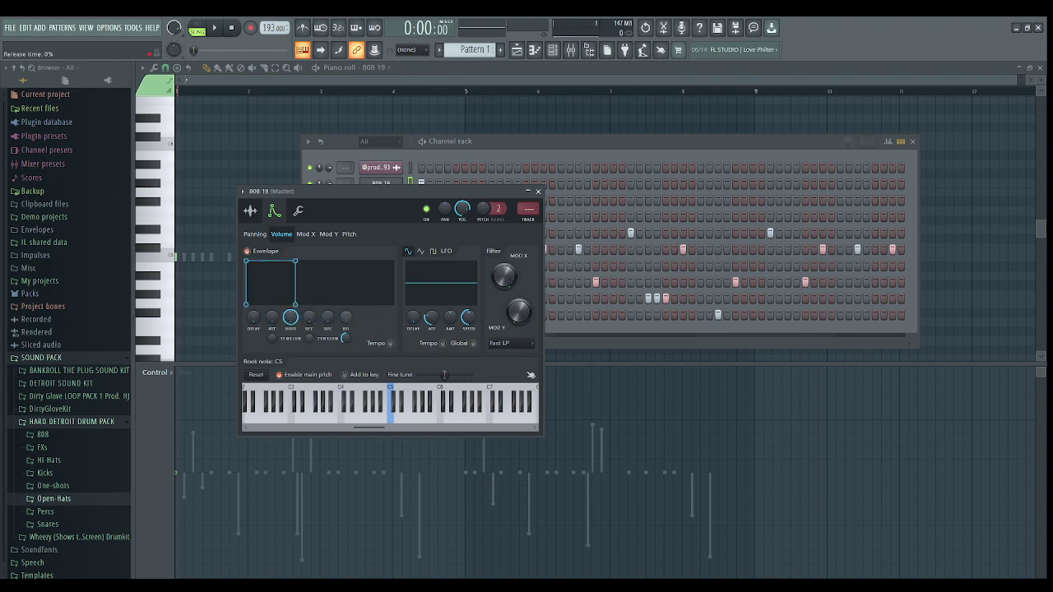
left_click(537, 191)
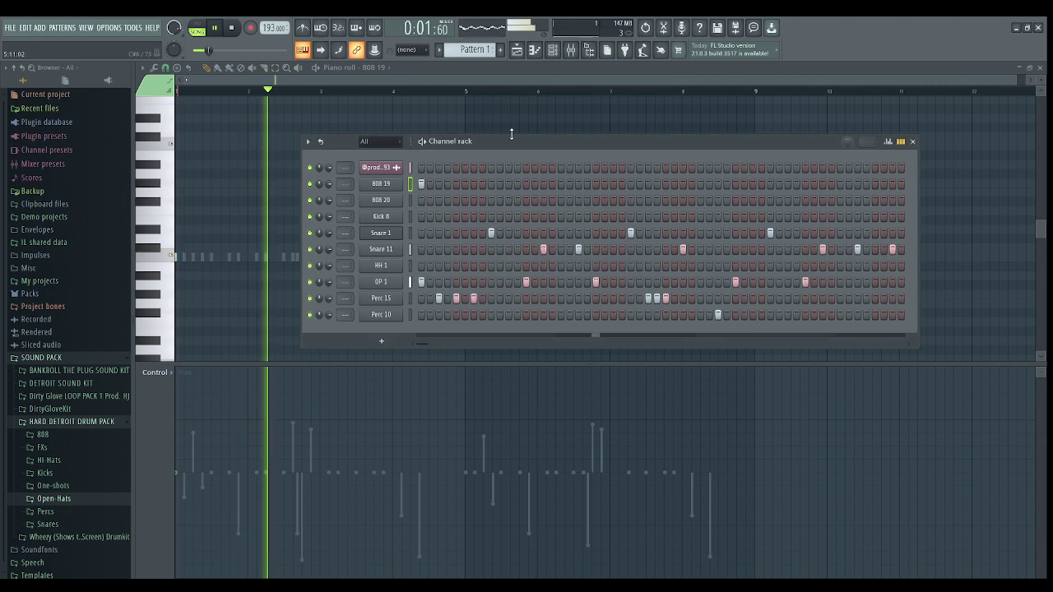
- Try a second 808 19 note on C5 at different positions in bar 1 while replaying the melody
key("F5")
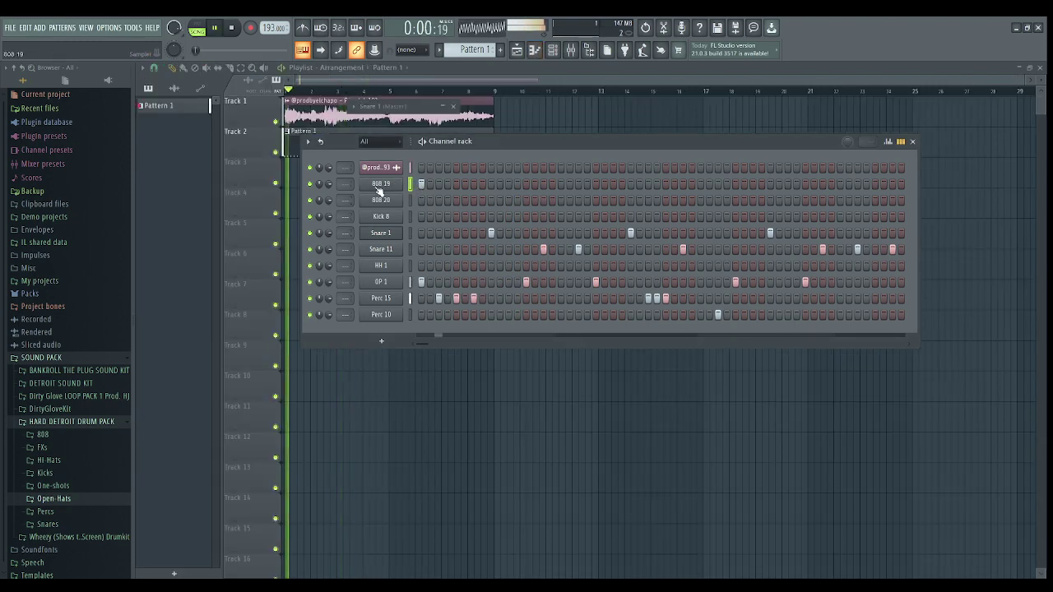
key("F7")
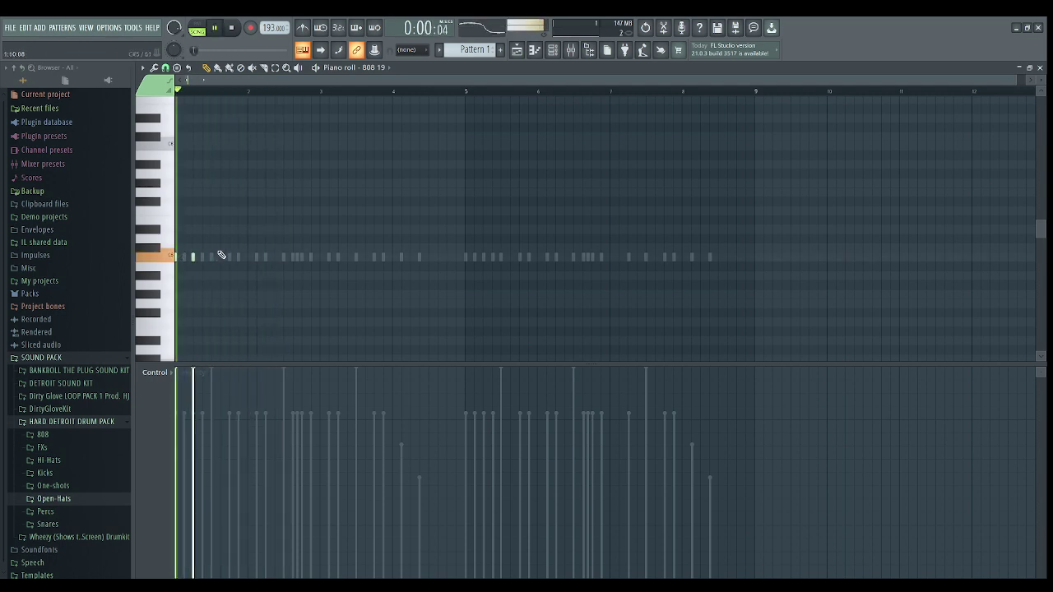
scroll(186, 257, "up", 2)
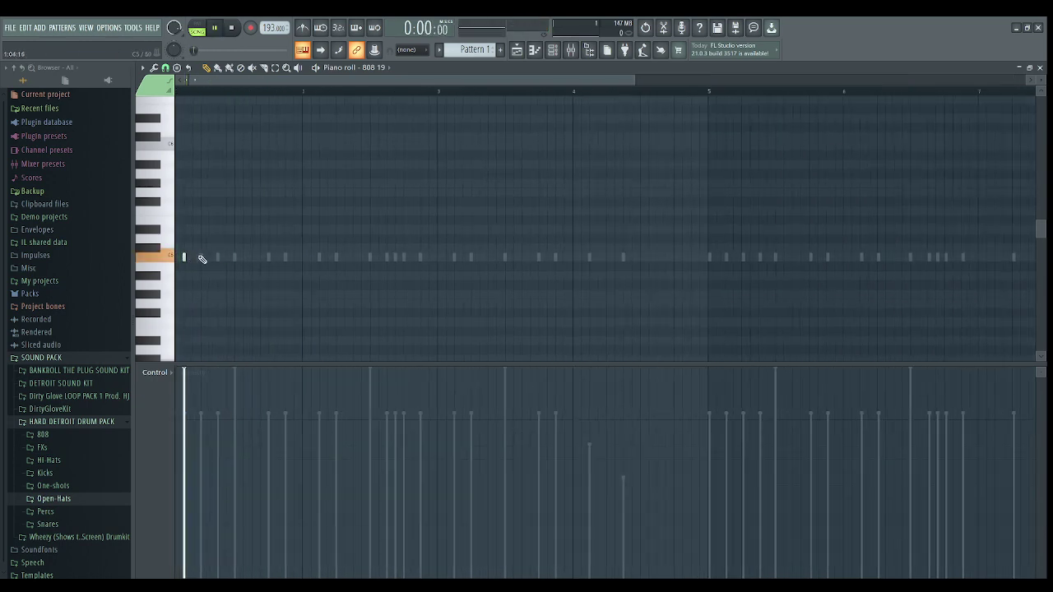
key("space")
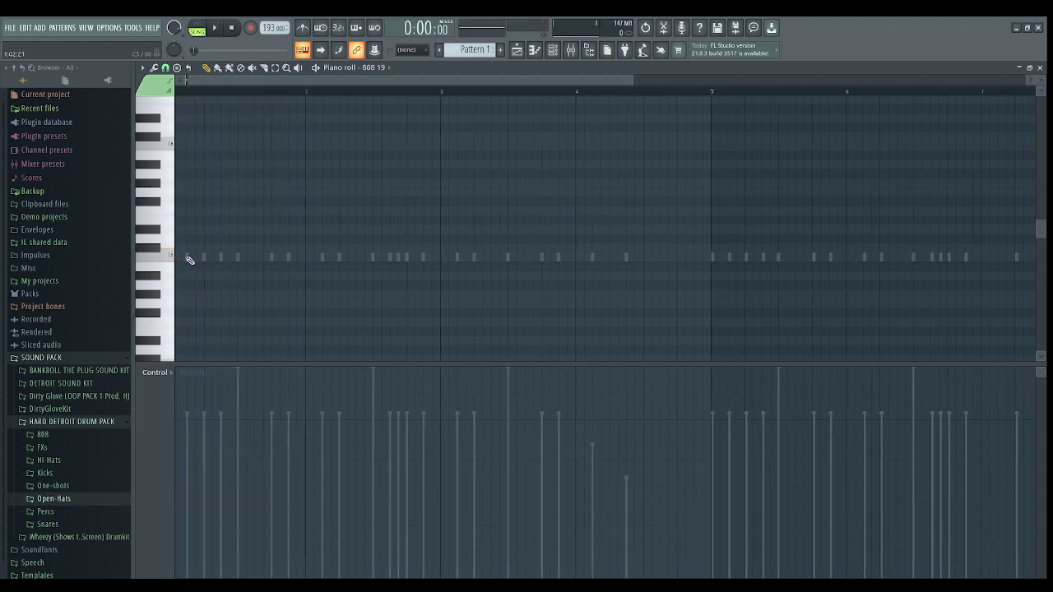
left_click(196, 257)
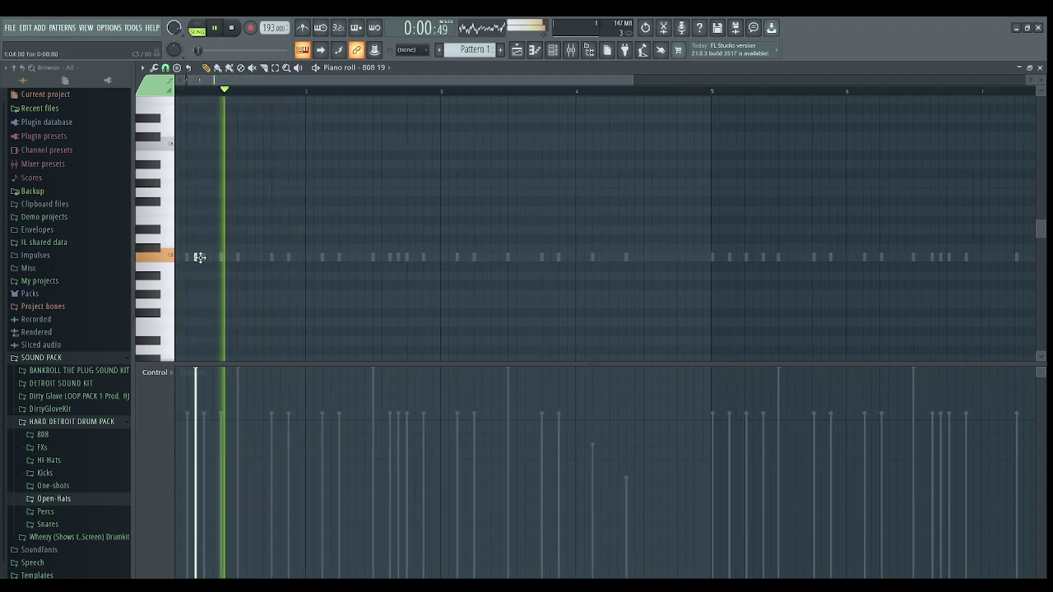
key("space")
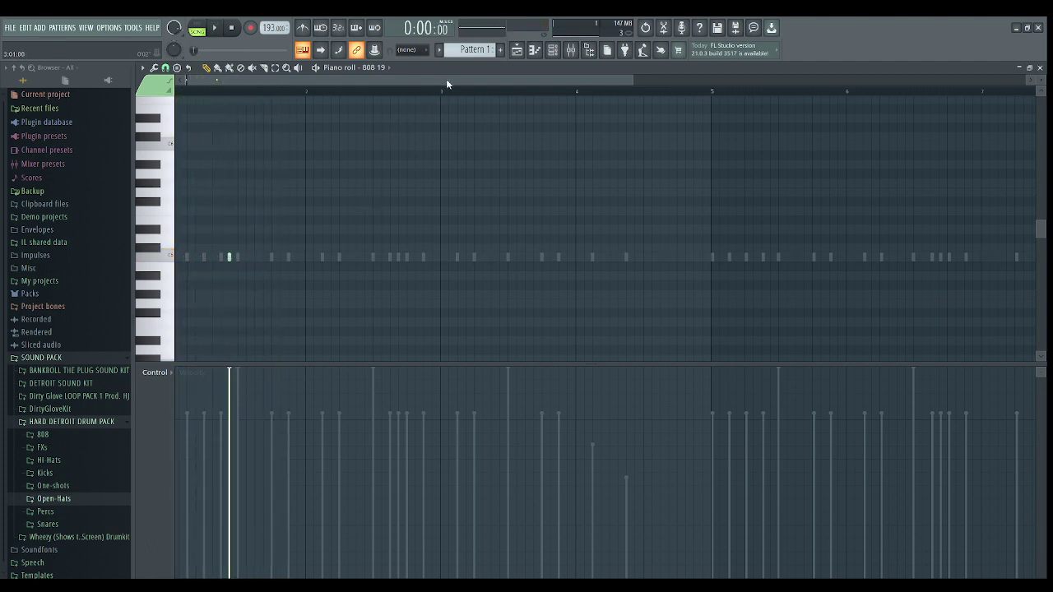
- Add 808 19 notes on C5 at steps 7 and 13 of bar 1 in the piano roll
scroll(446, 83, "down", 3)
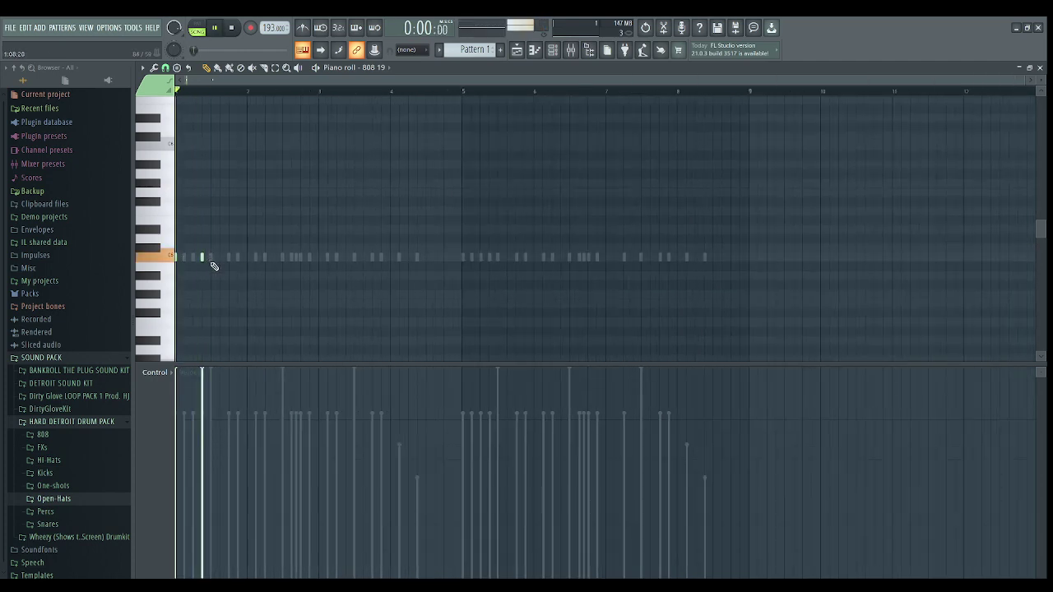
left_click(222, 257)
right_click(222, 259)
left_click(231, 257)
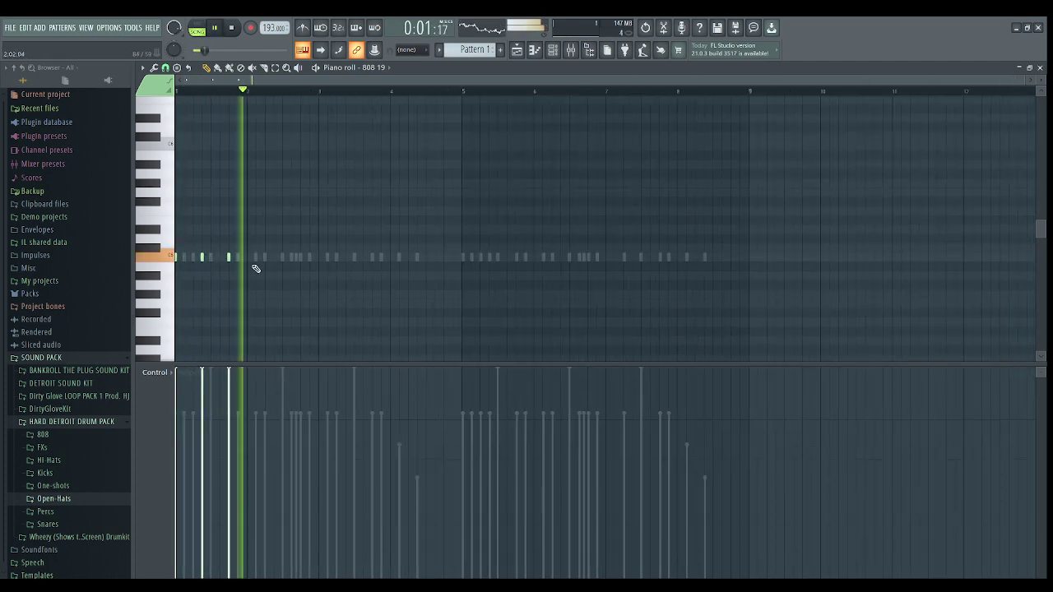
left_click(274, 257)
key("space")
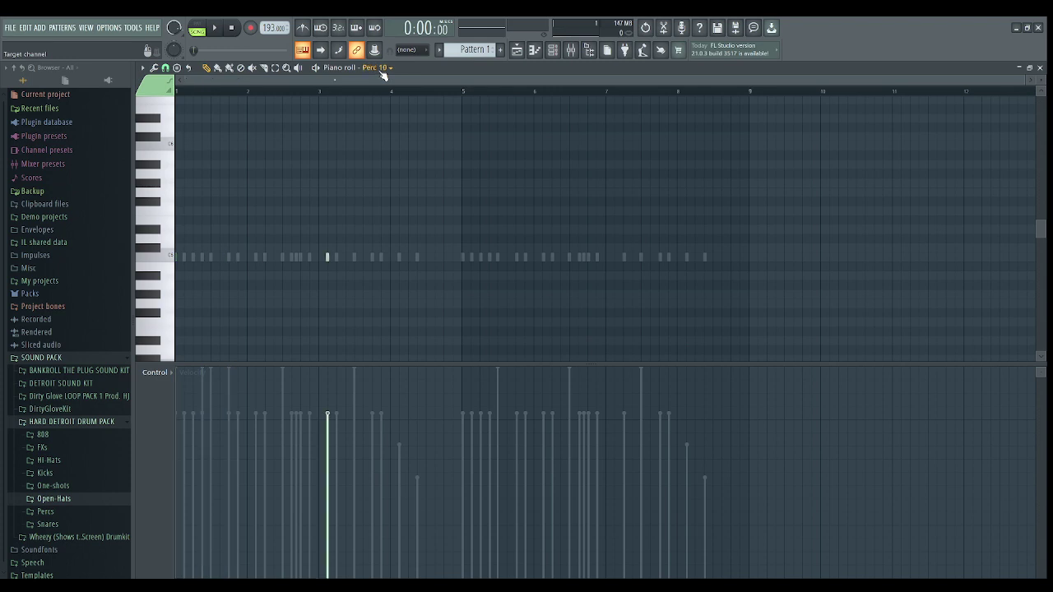
- Look through the other channels' notes, open the 808 20 channel in the piano roll and replay the pattern
scroll(383, 69, "down", 4)
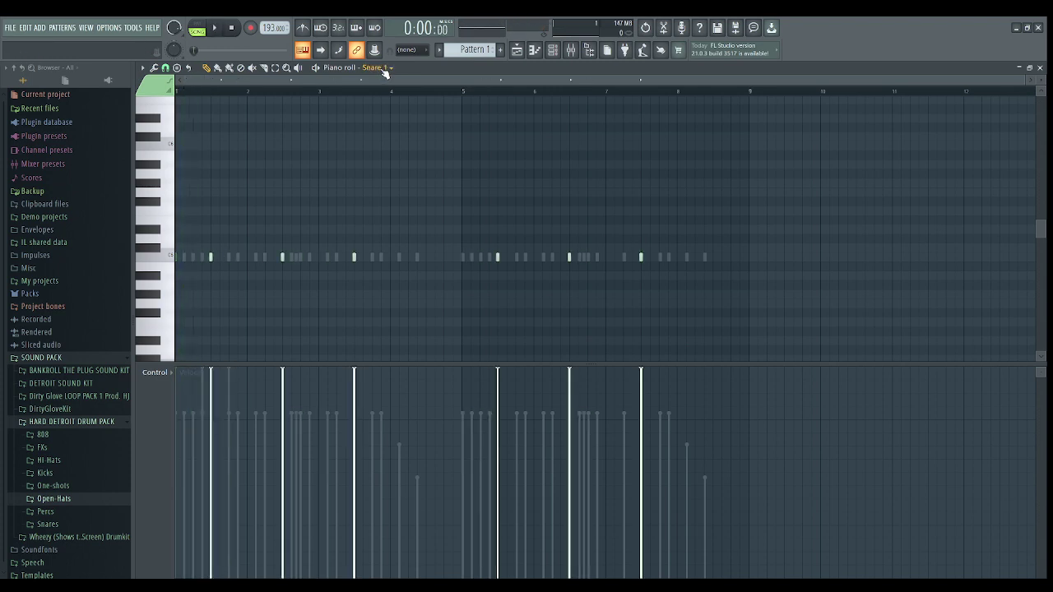
scroll(383, 71, "up", 3)
key("space")
left_click(554, 53)
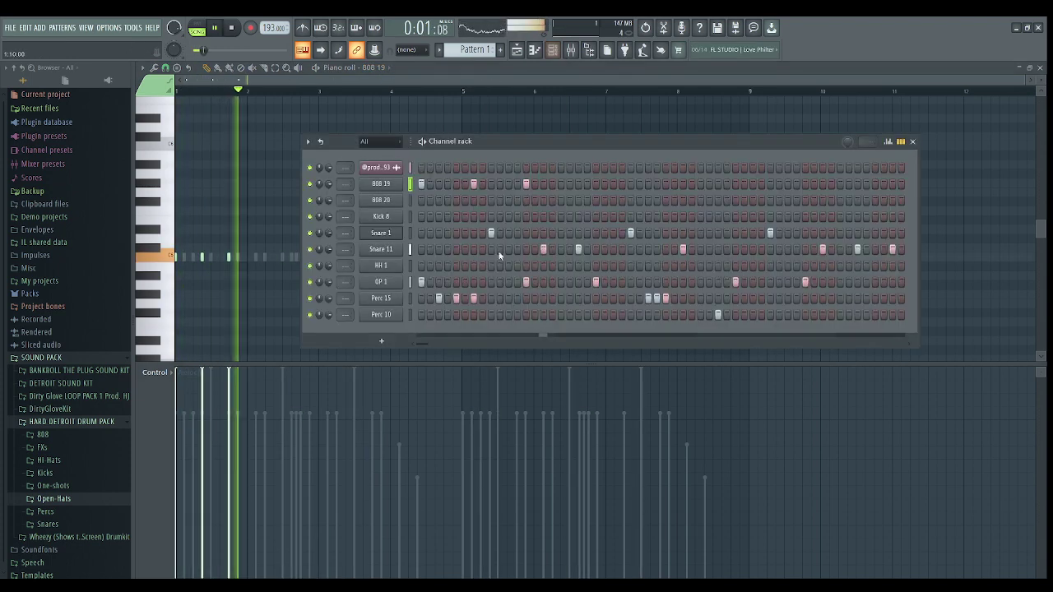
right_click(392, 202)
left_click(422, 201)
key("space")
key("space")
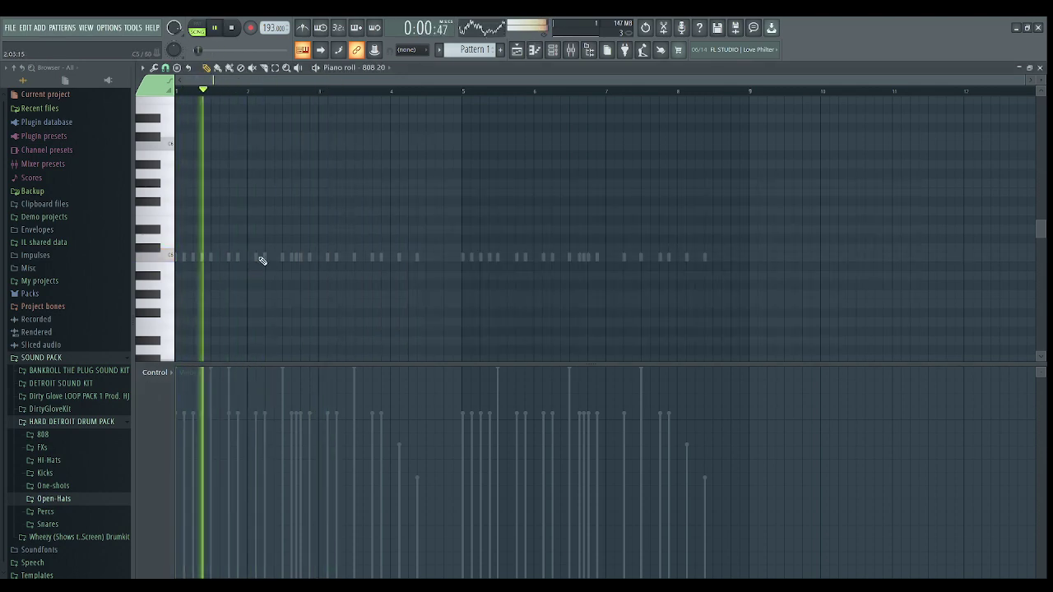
- Place 808 20 notes on C5 at steps 1, 7, 9 and 13 of bar 3
left_click(292, 257)
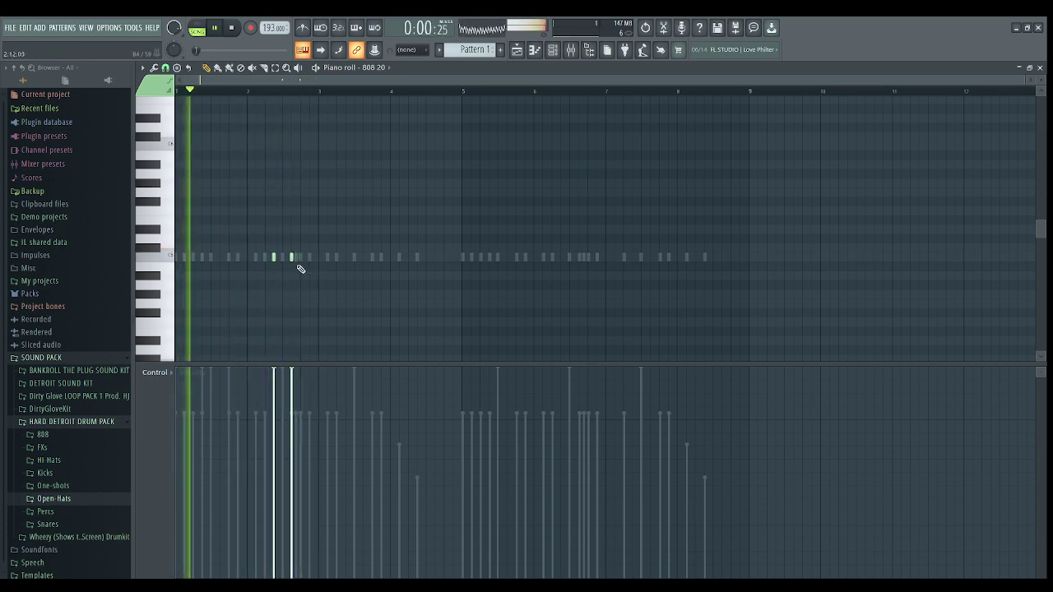
left_click_drag(327, 280, 224, 236)
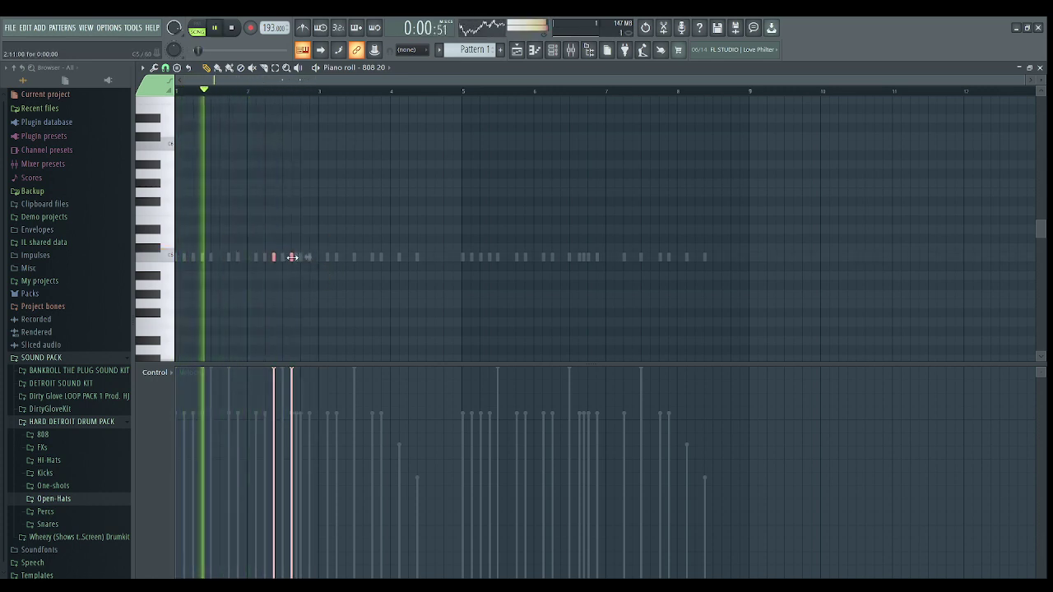
key("ctrl+Up")
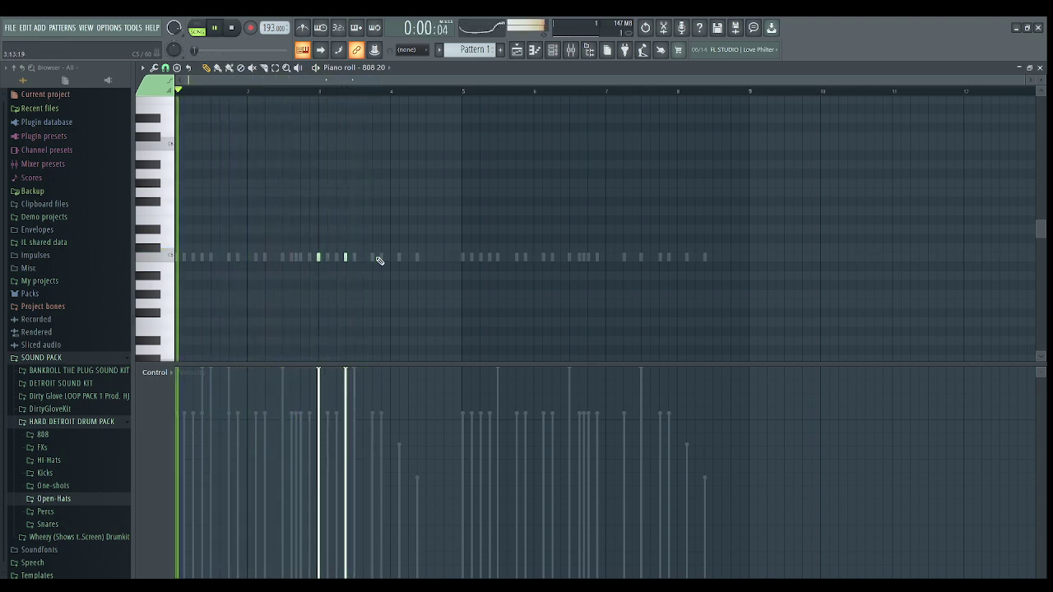
left_click(375, 257)
left_click(354, 257)
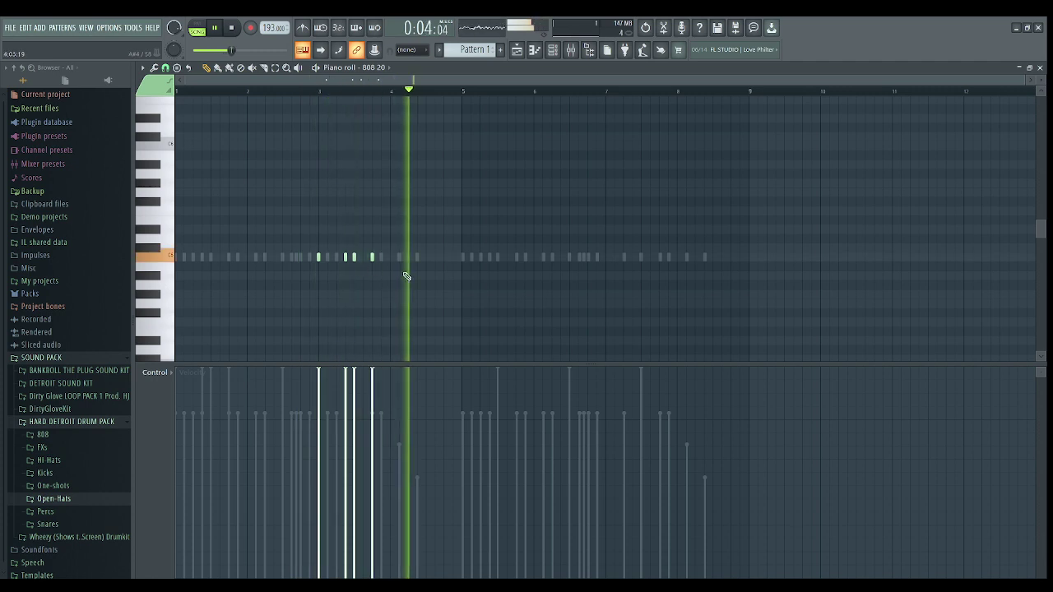
key("space")
- Reopen 808 19 in the piano roll and add a C5 note at step 7 of bar 4
left_click(552, 50)
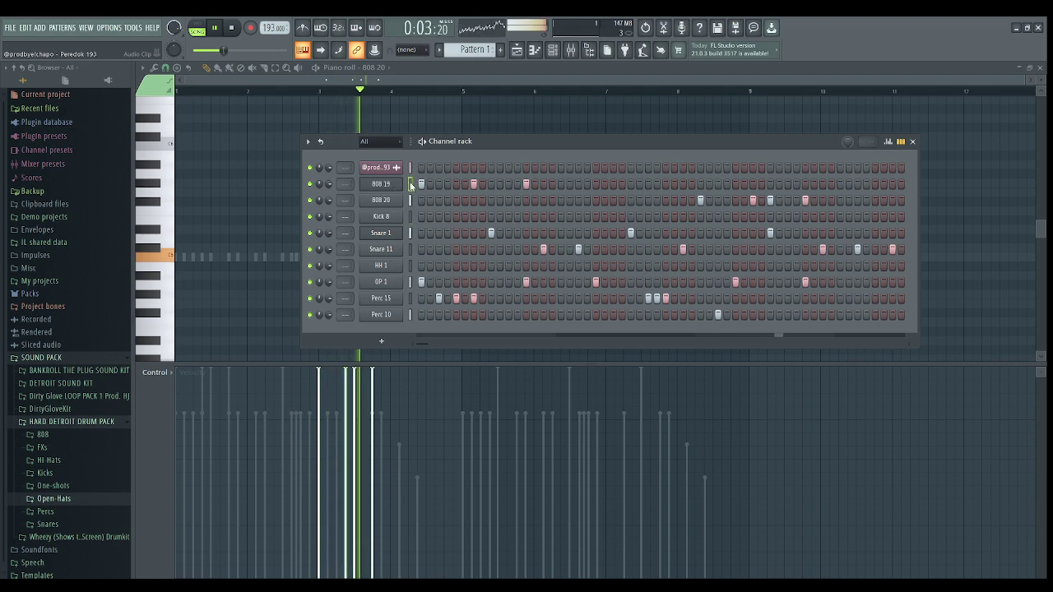
left_click(411, 185)
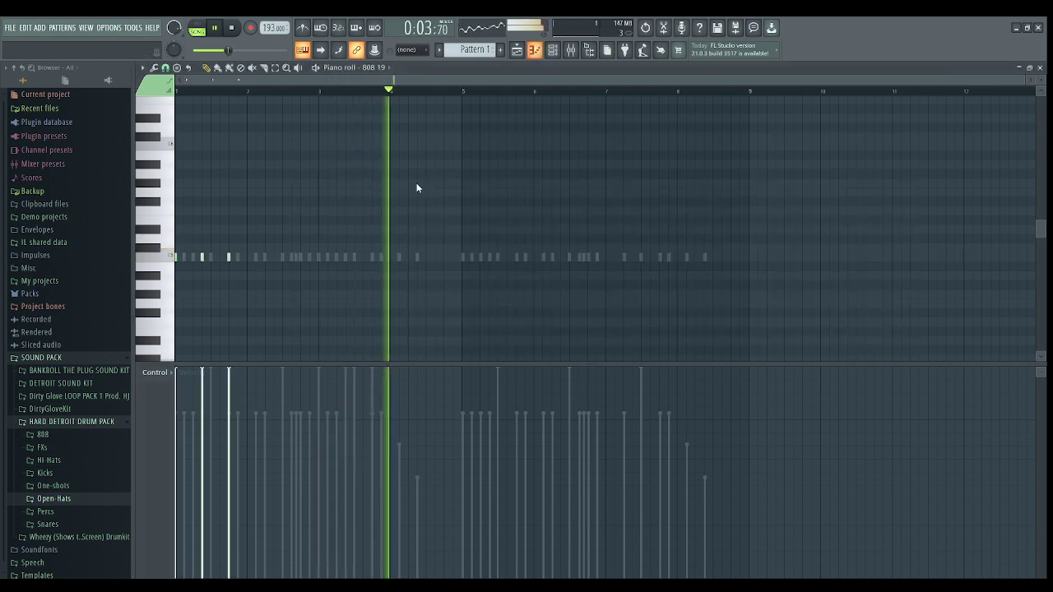
left_click(417, 258)
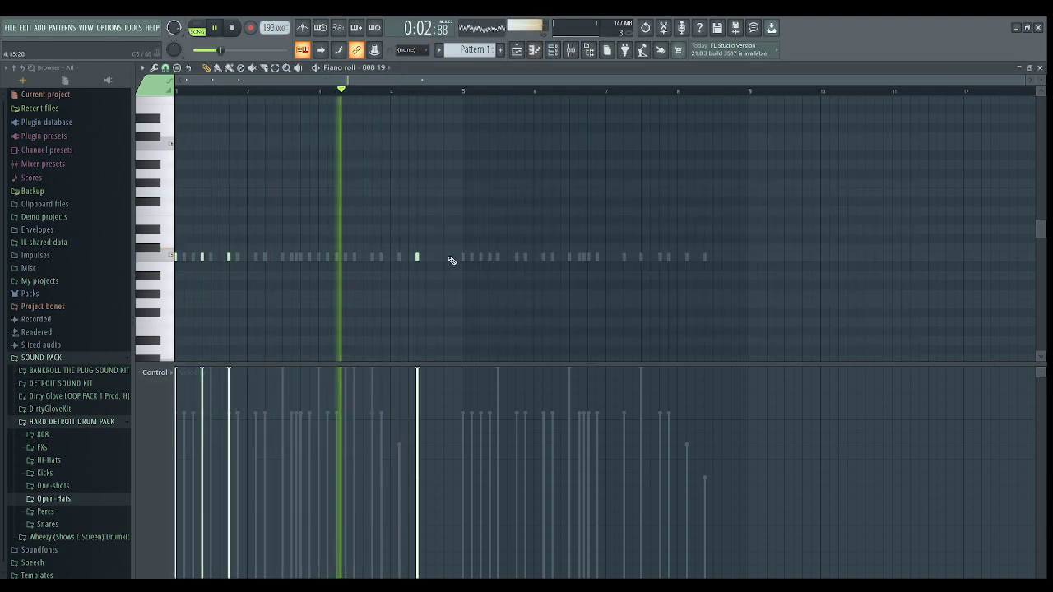
- Try 808 19 notes on G5 and G#5 at steps 13 and 15 of bar 4, and remove them
left_click(445, 192)
left_click(453, 183)
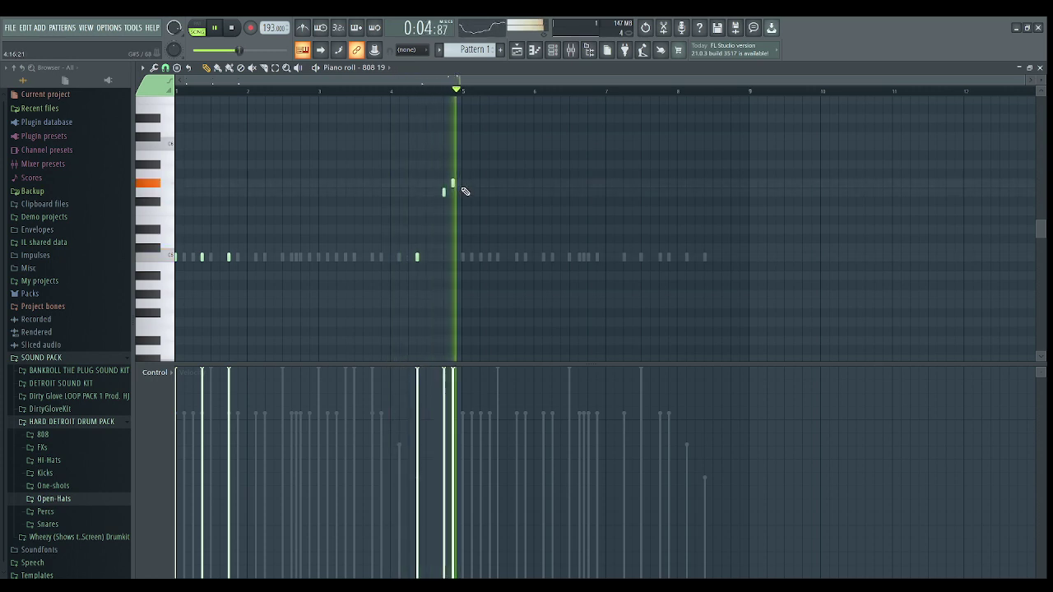
right_click(444, 193)
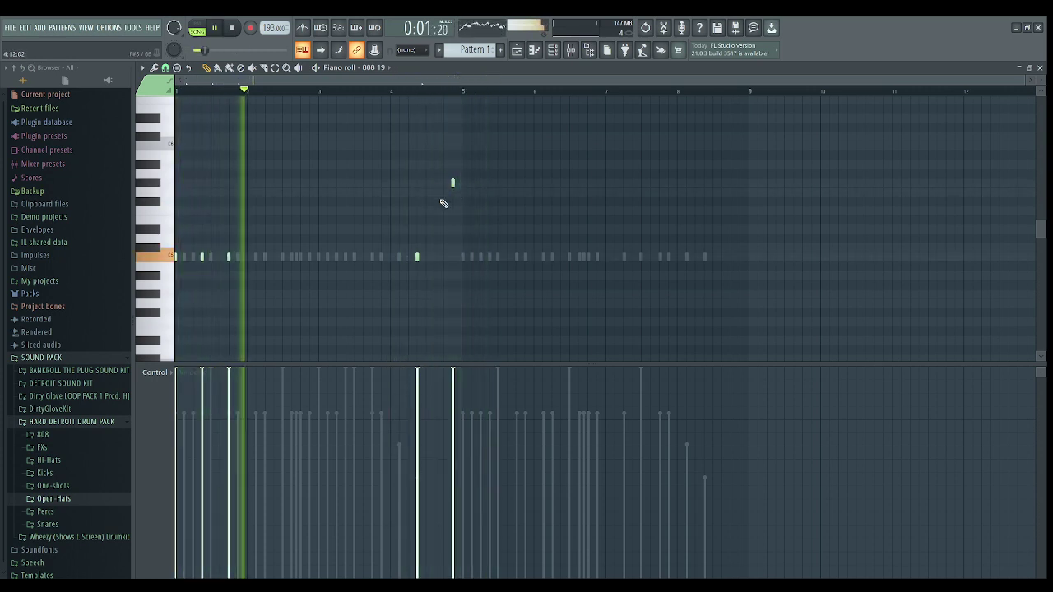
left_click(446, 258)
right_click(444, 258)
left_click(440, 259)
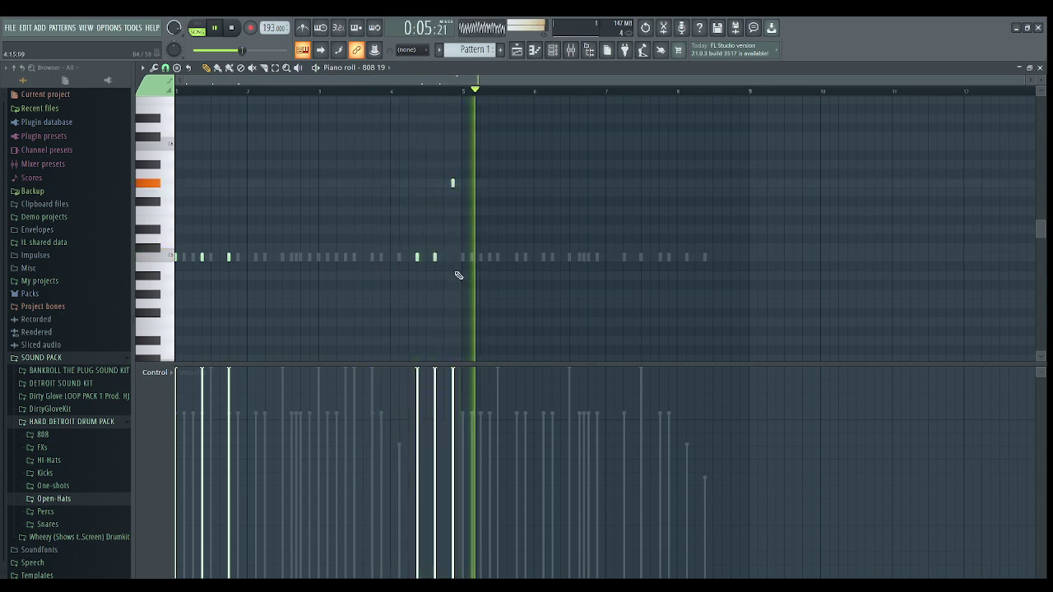
right_click(453, 183)
- Add 808 19 notes on C5 at steps 9, 11 and 15 of bar 4 and return to the playlist
key("space")
key("space")
left_click(425, 257)
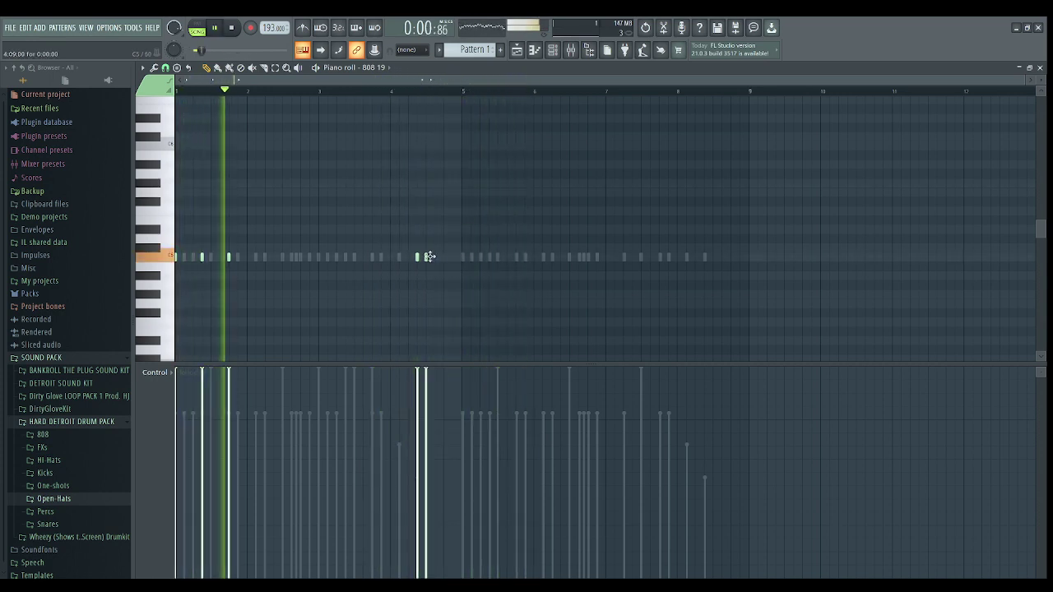
left_click(456, 259)
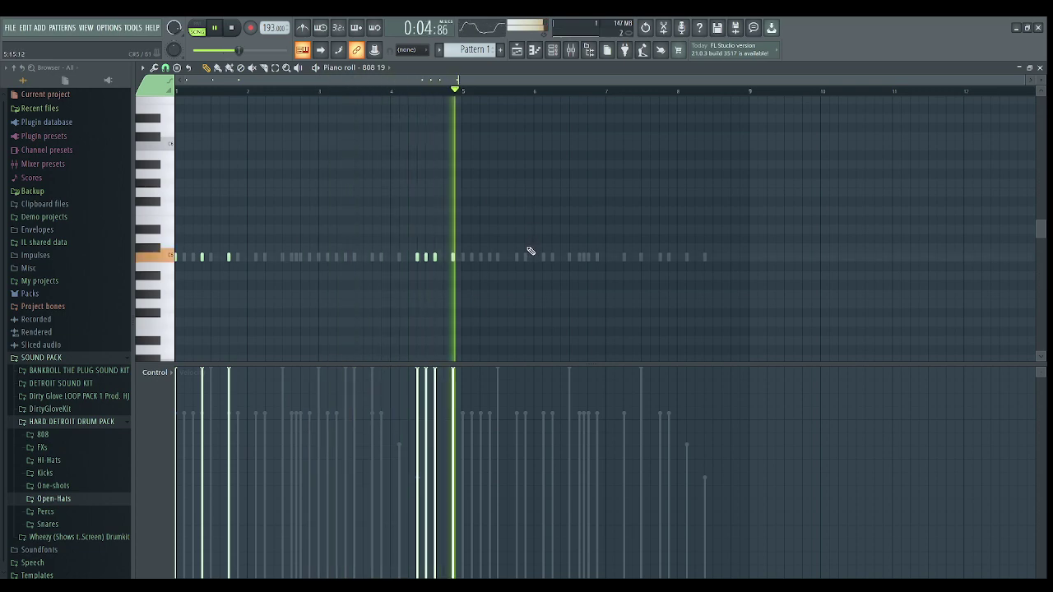
left_click(552, 51)
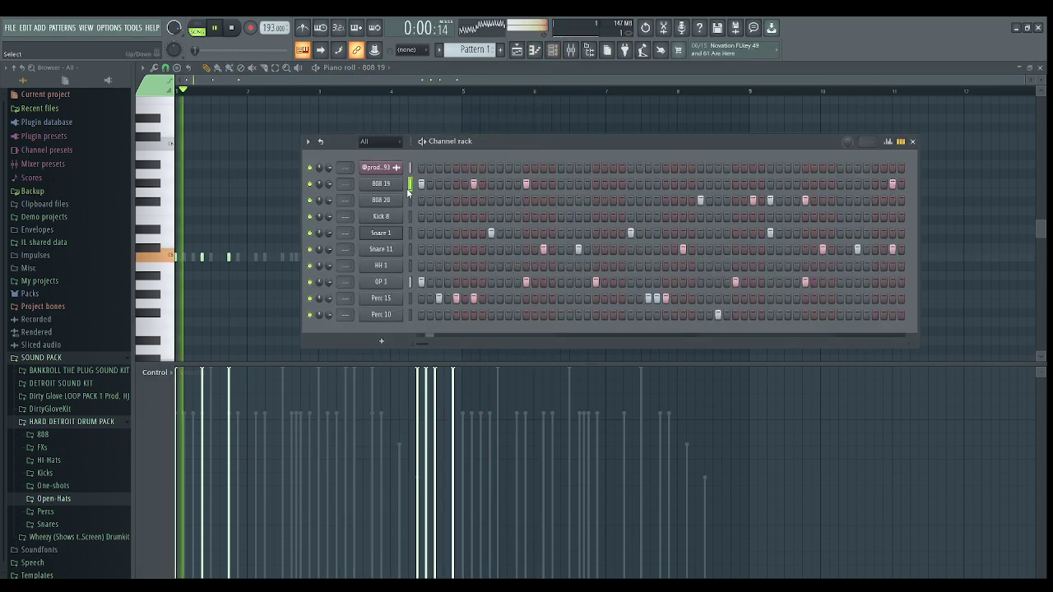
key("F5")
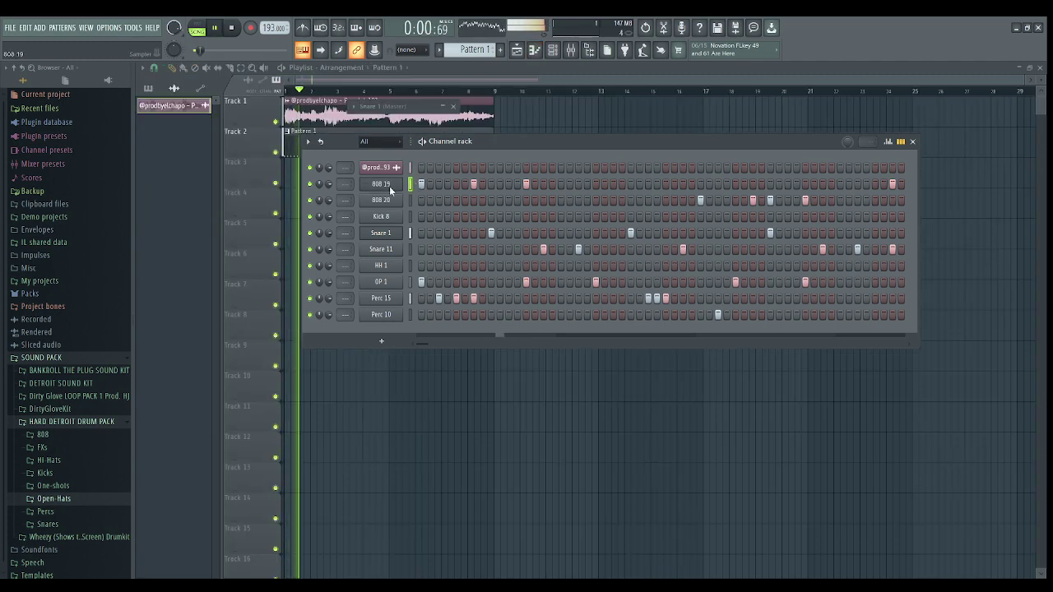
- Duplicate all the 808 19 notes from bars 1 to 4 into bars 5 to 8 in the piano roll
key("F7")
key("ctrl+a")
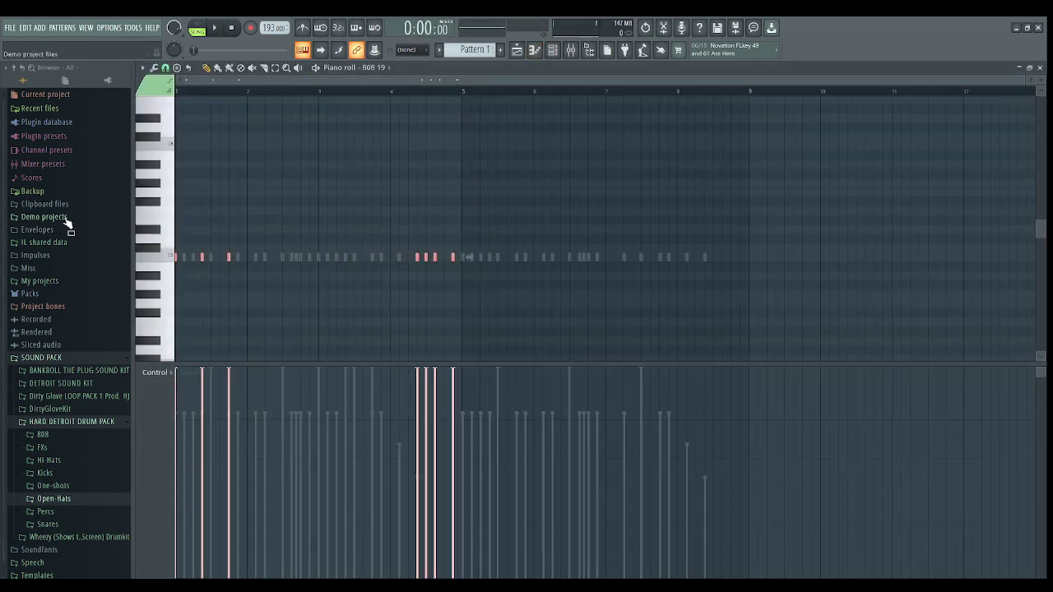
left_click_drag(435, 256, 720, 280)
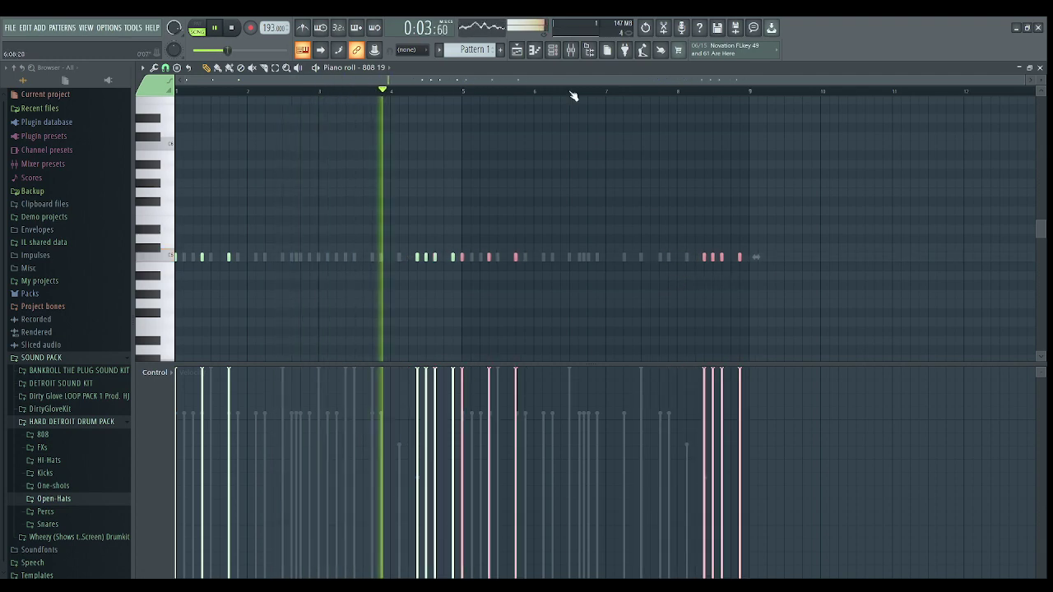
- Open 808 20 in the piano roll and duplicate its four bar 3 notes into bar 7
left_click(554, 50)
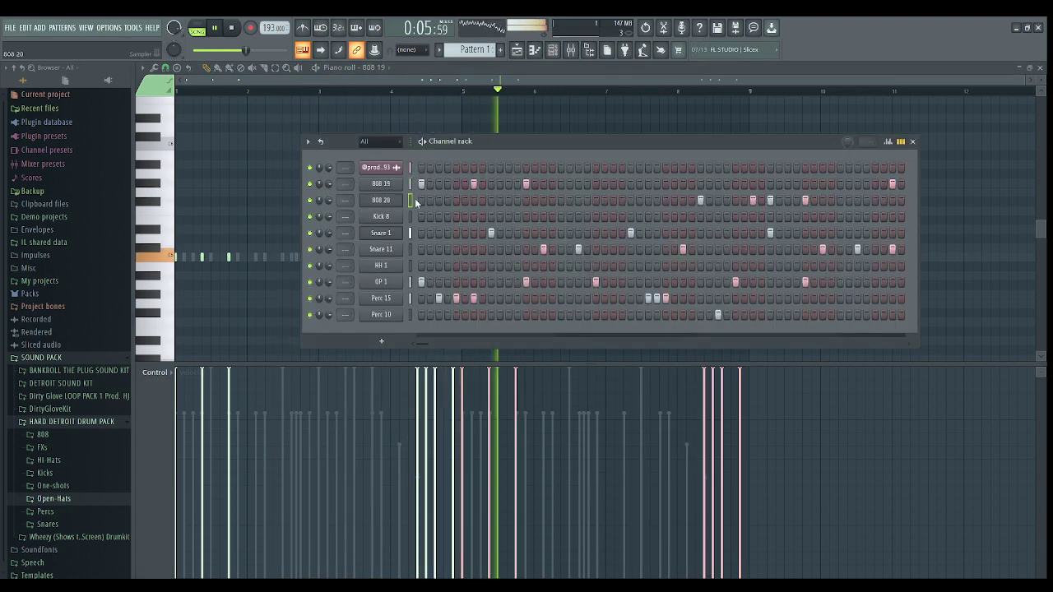
key("F7")
key("space")
key("space")
left_click_drag(413, 276, 231, 244)
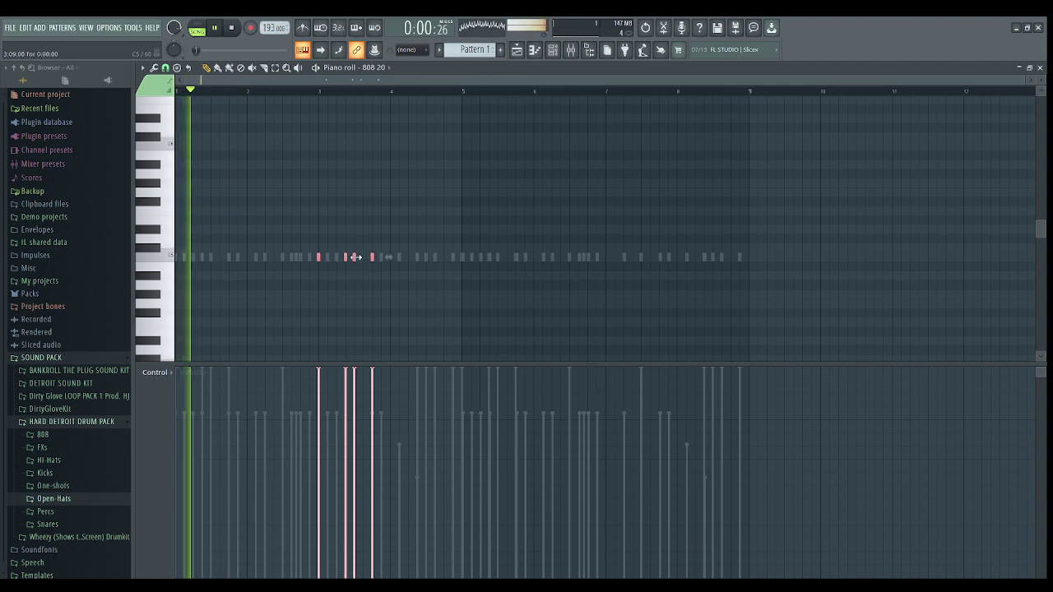
left_click_drag(355, 257, 641, 258)
key("space")
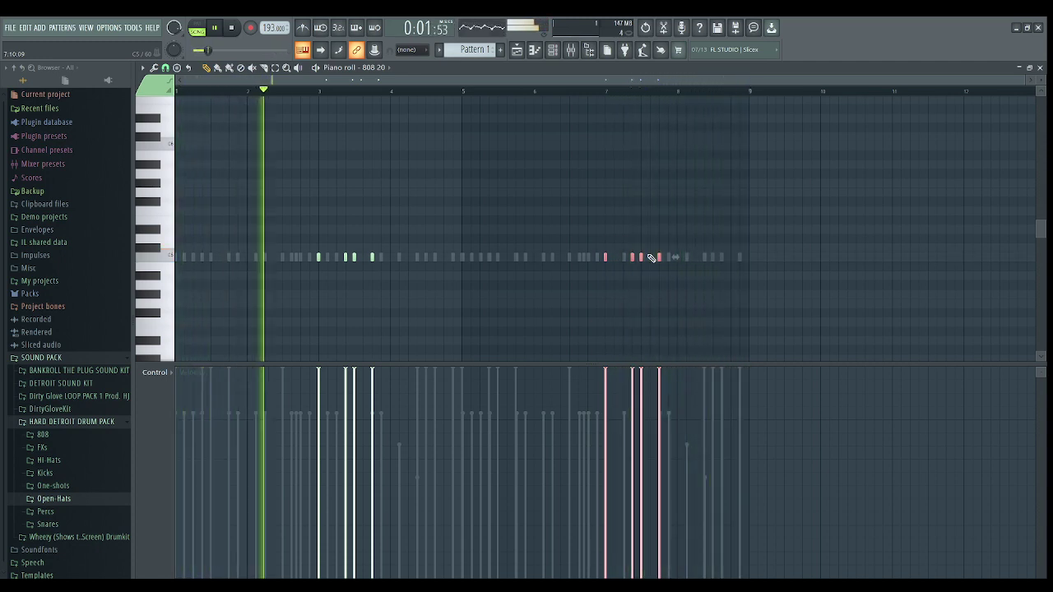
- Delete the Kick 8 channel and fill the HH 1 channel with a note on every second step
left_click(552, 50)
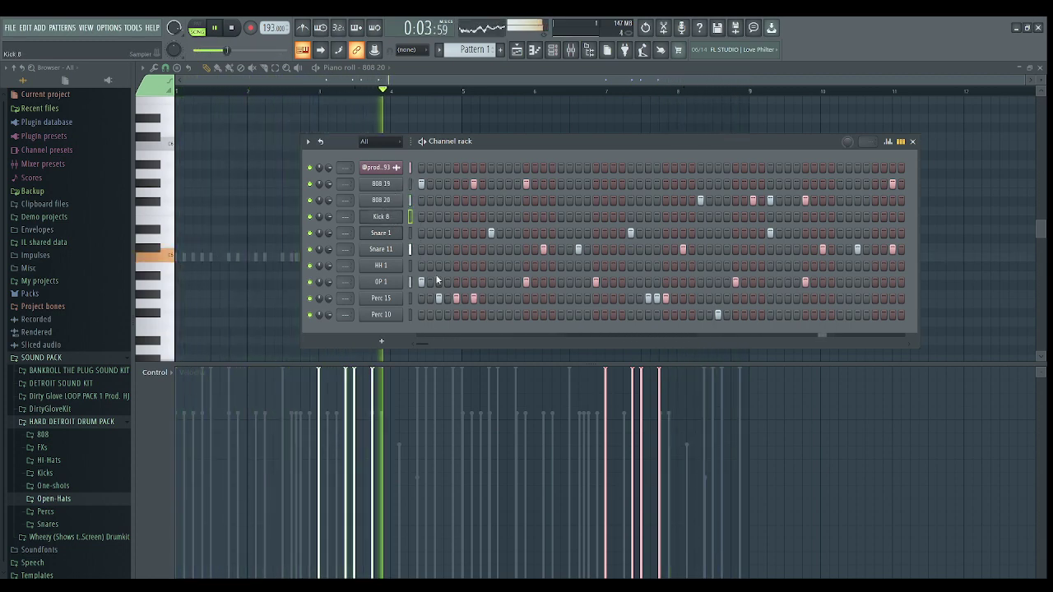
key("alt+Delete")
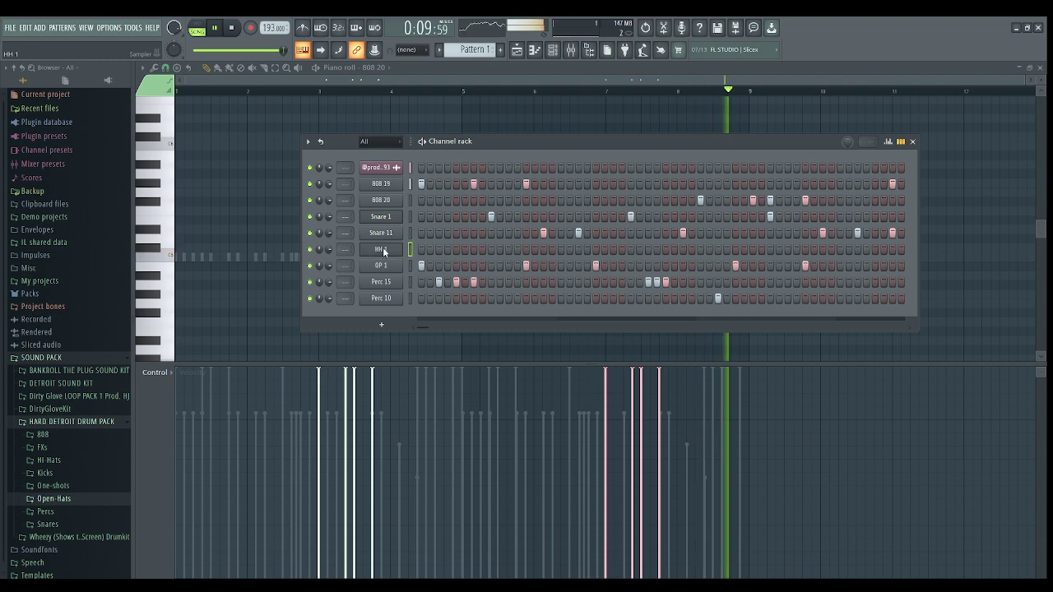
left_click(519, 278)
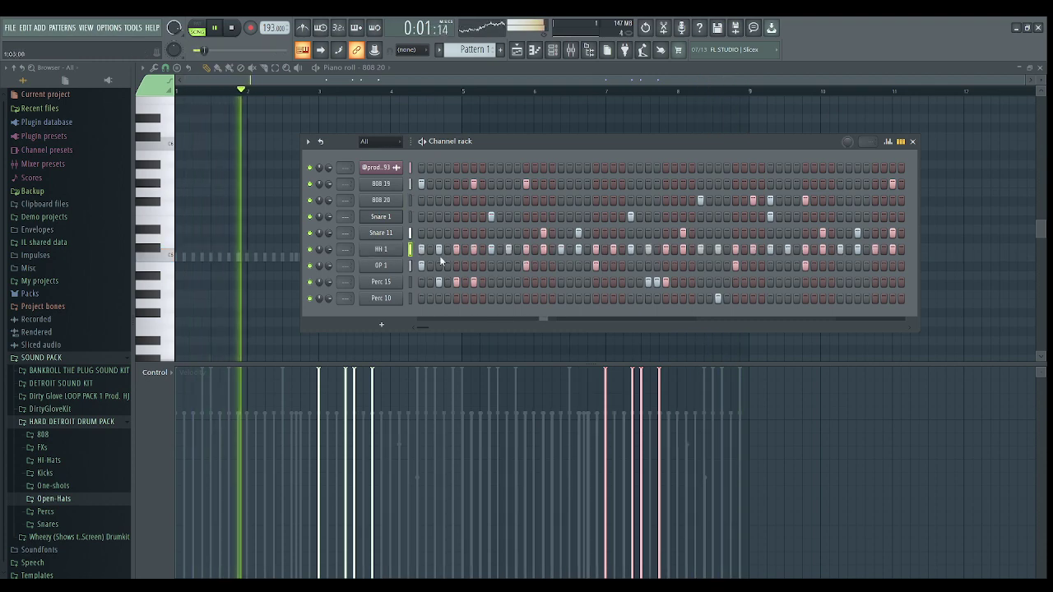
- Check HH 1's envelope settings, and in its piano roll chop a four-step note from step 5 of bar 1 into a fast roll
left_click(381, 249)
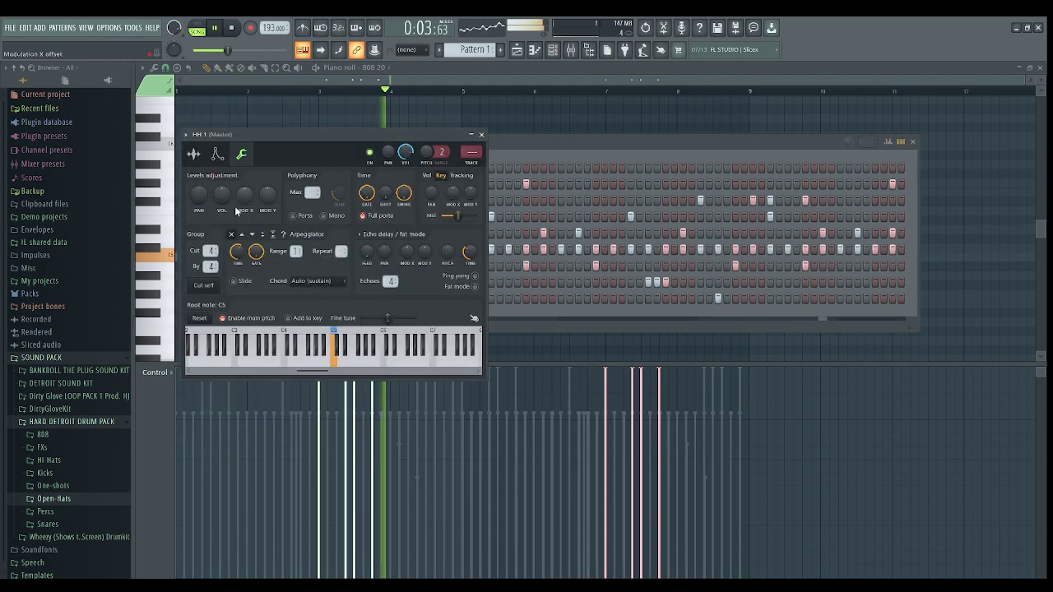
left_click(220, 155)
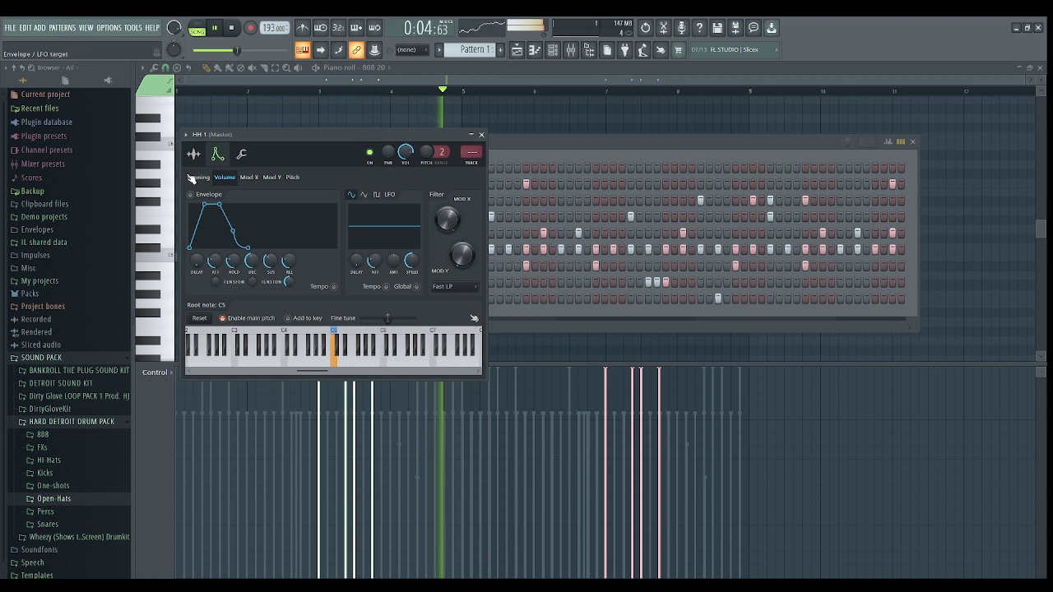
left_click(471, 135)
right_click(400, 252)
left_click(427, 250)
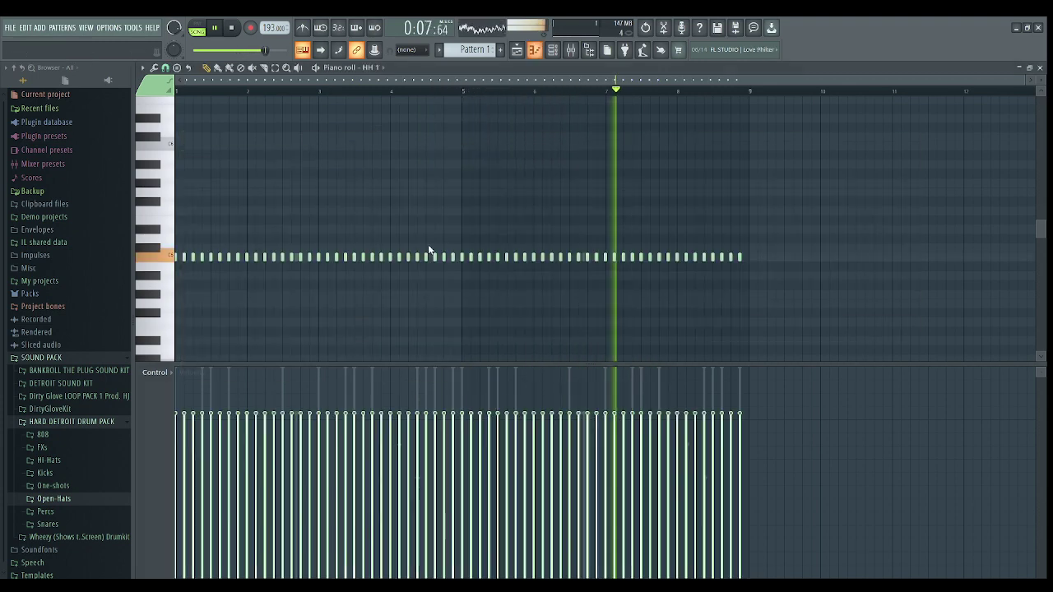
right_click(202, 258)
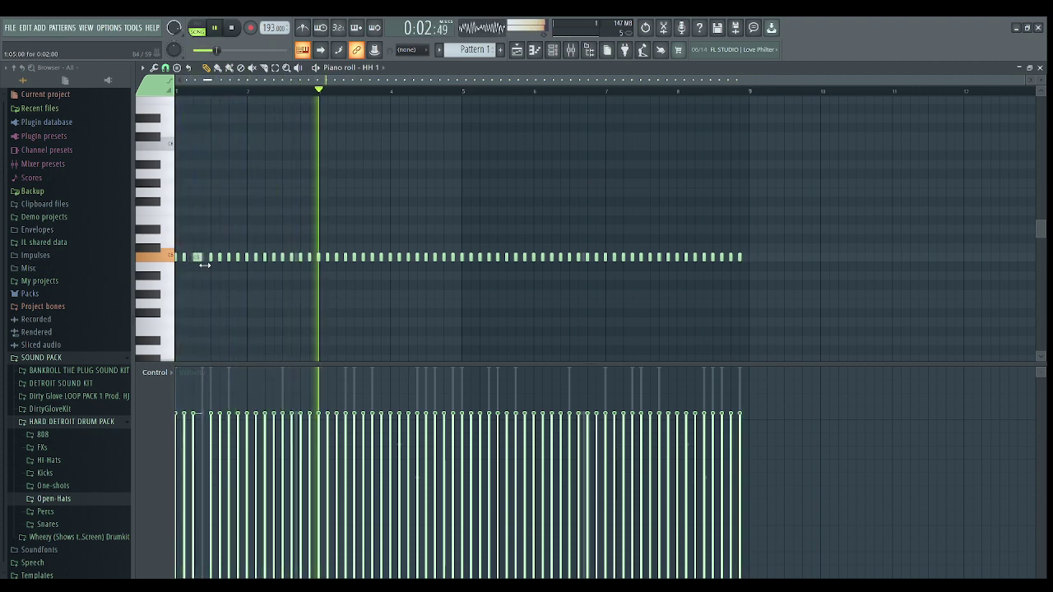
left_click(199, 257)
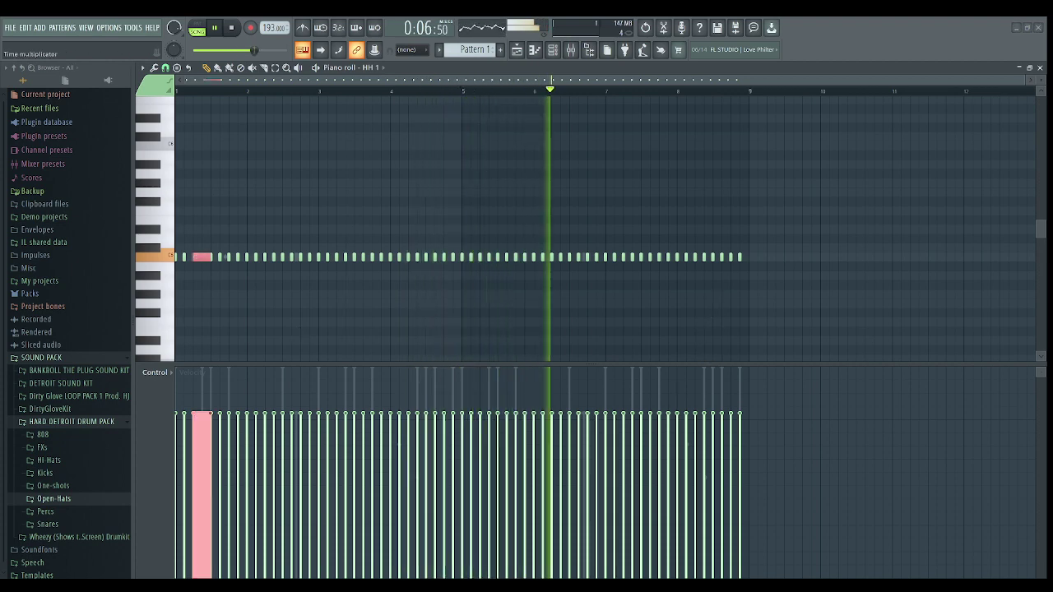
key("space")
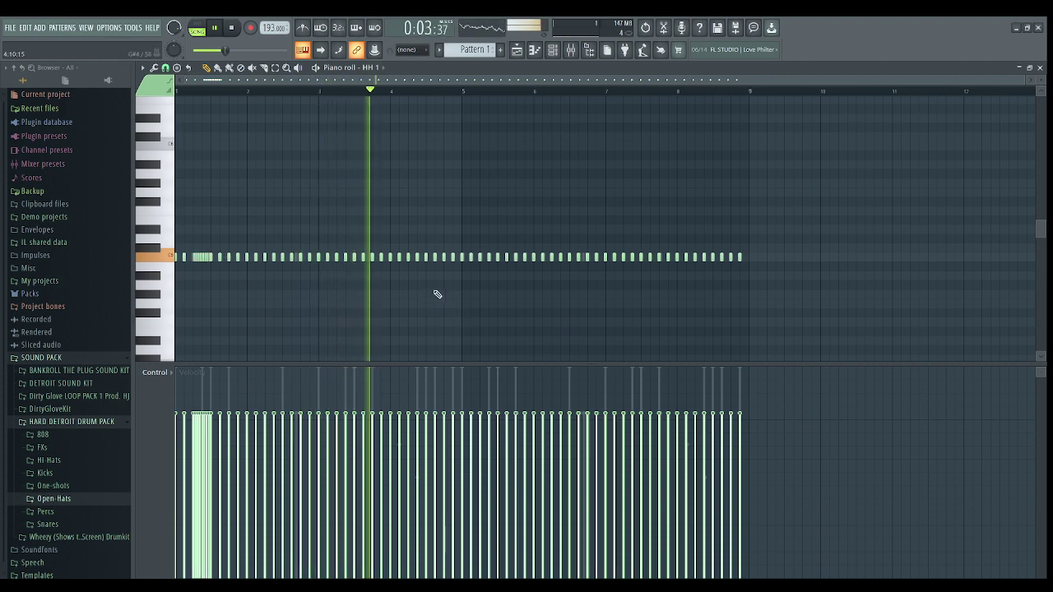
- Remove the HH 1 notes at steps 13 and 15 of bar 4 and all those from bar 5 onward
right_click(453, 258)
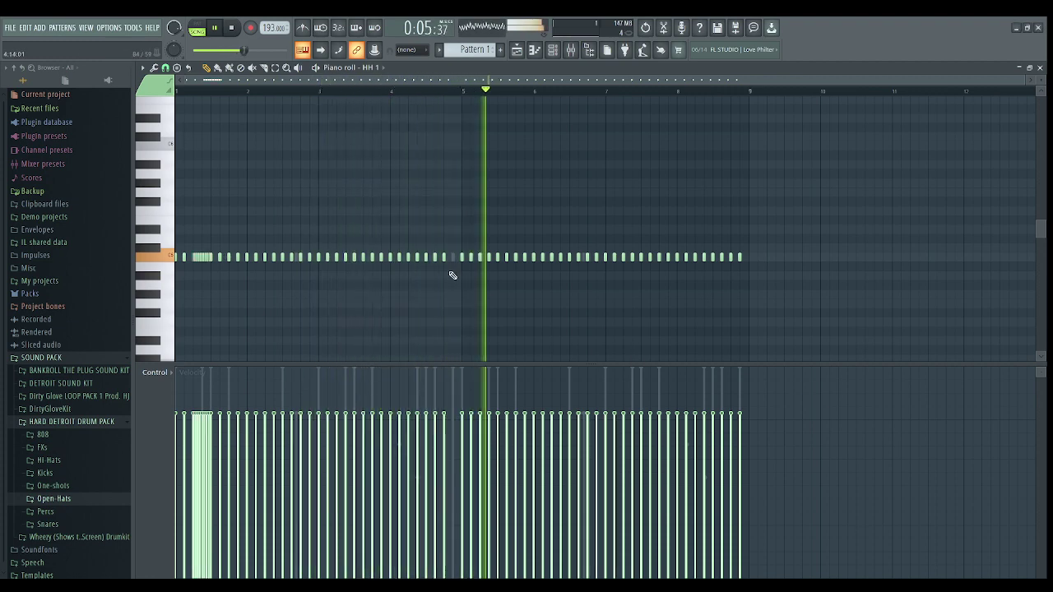
right_click(443, 258)
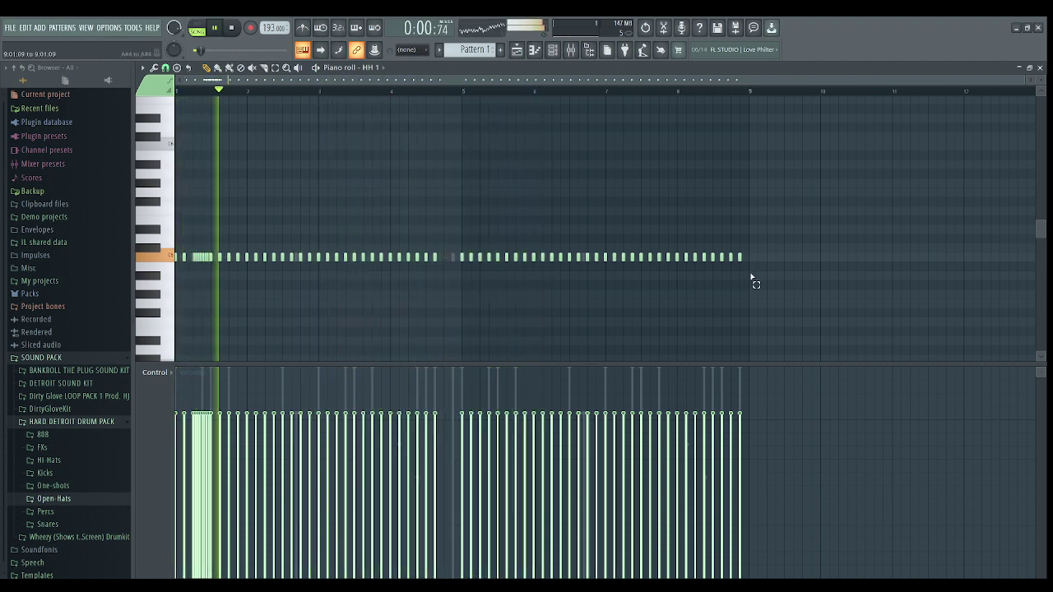
left_click_drag(751, 279, 458, 197)
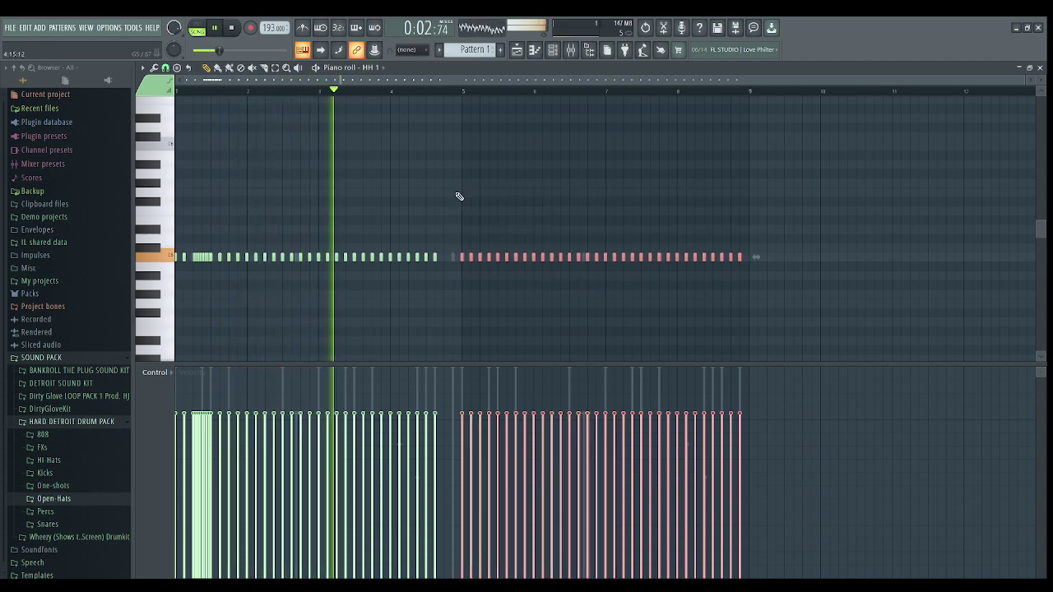
key("Delete")
- Duplicate the four-bar HH 1 pattern into bars 5 to 8 and slightly randomize the velocities of all its notes
left_click_drag(470, 282, 174, 202)
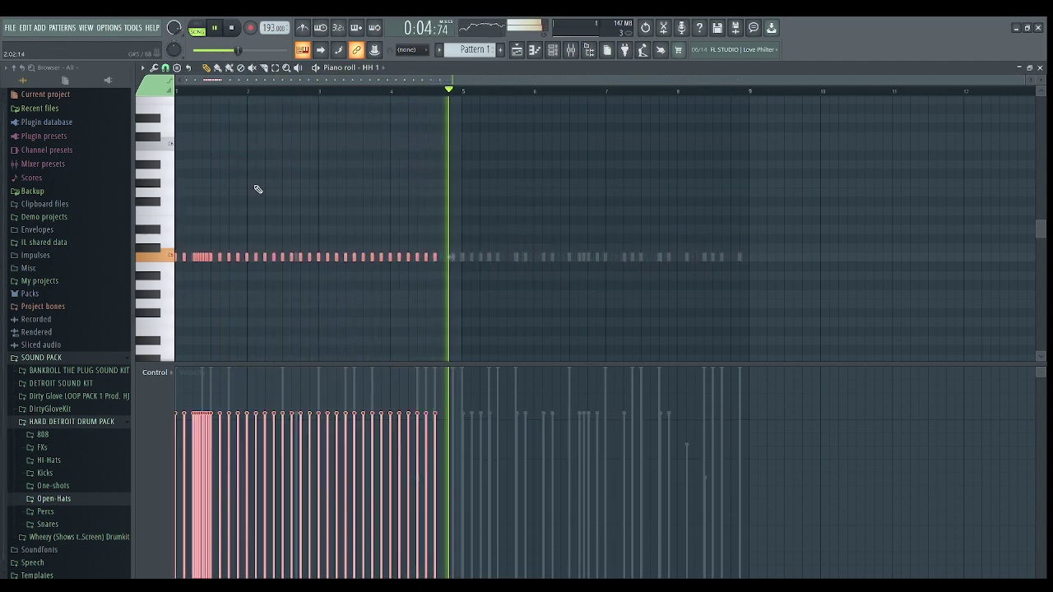
key("space")
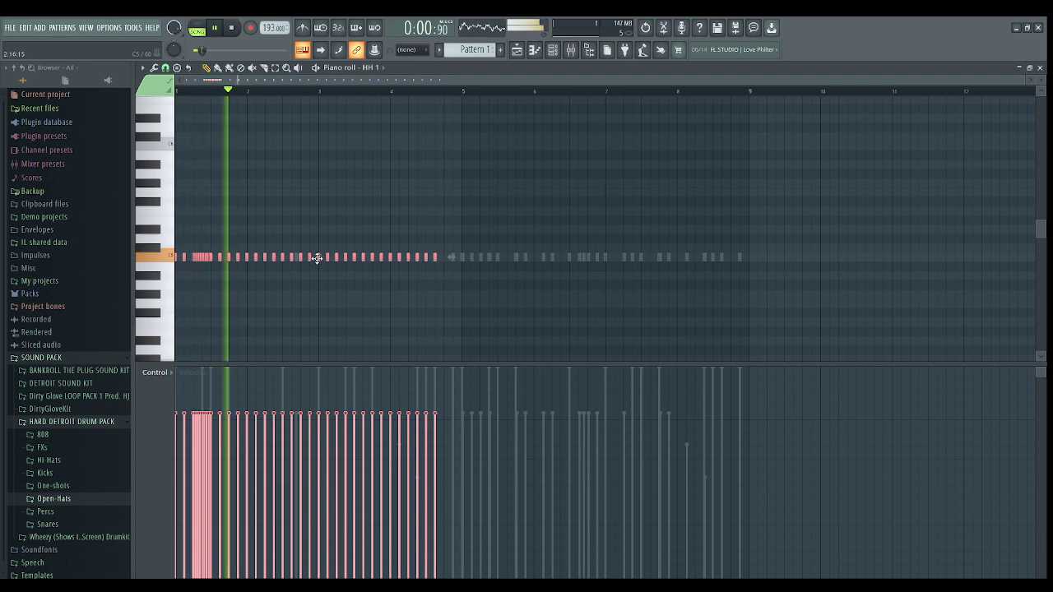
left_click_drag(320, 257, 603, 244)
left_click_drag(759, 296, 2, 46)
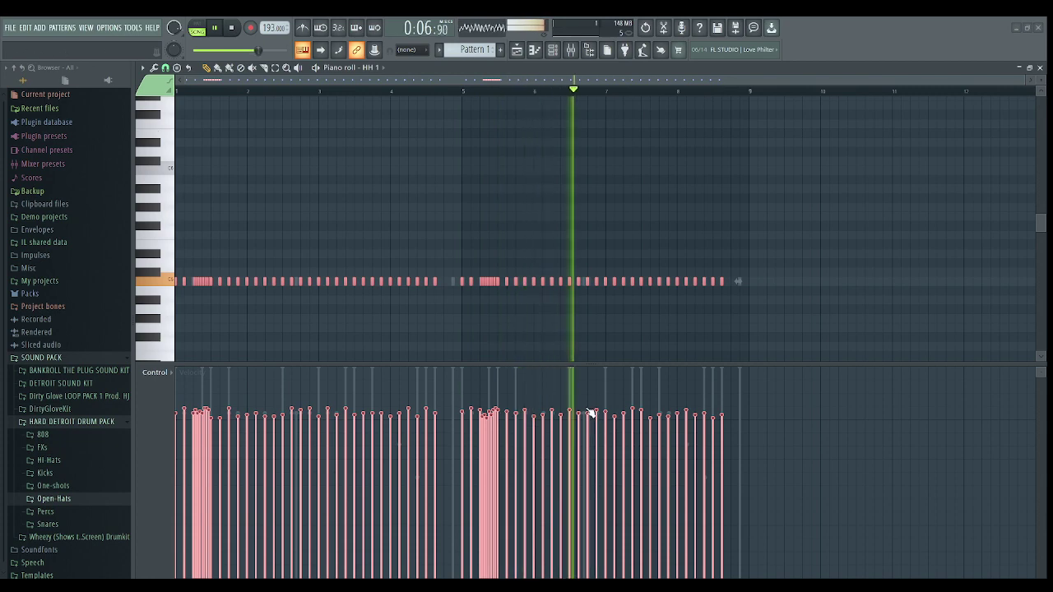
- Select all channels and route them to consecutive mixer tracks starting from Insert 1
left_click(552, 50)
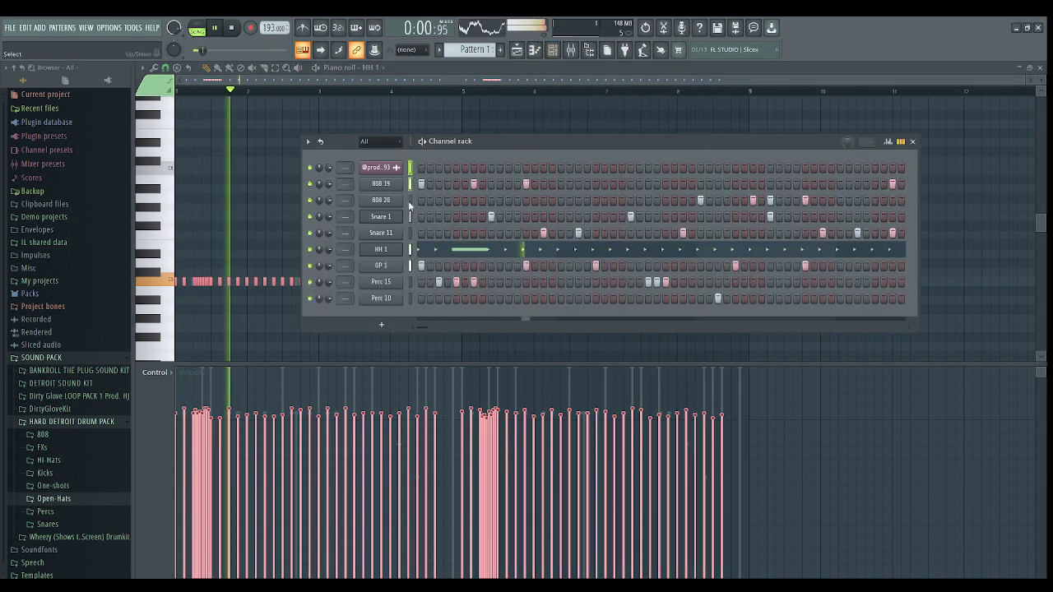
left_click(570, 50)
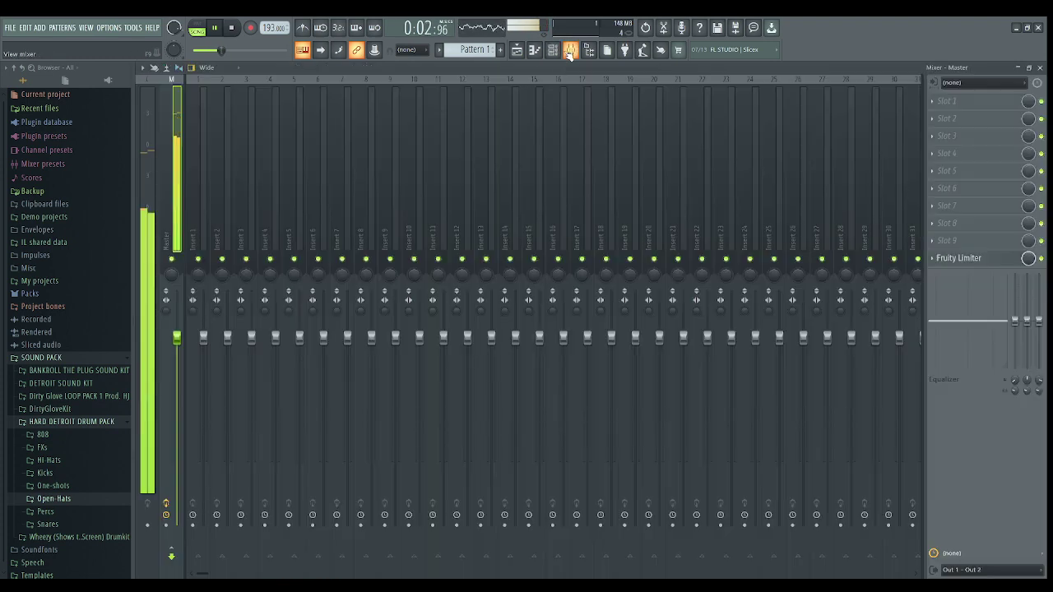
left_click(200, 238)
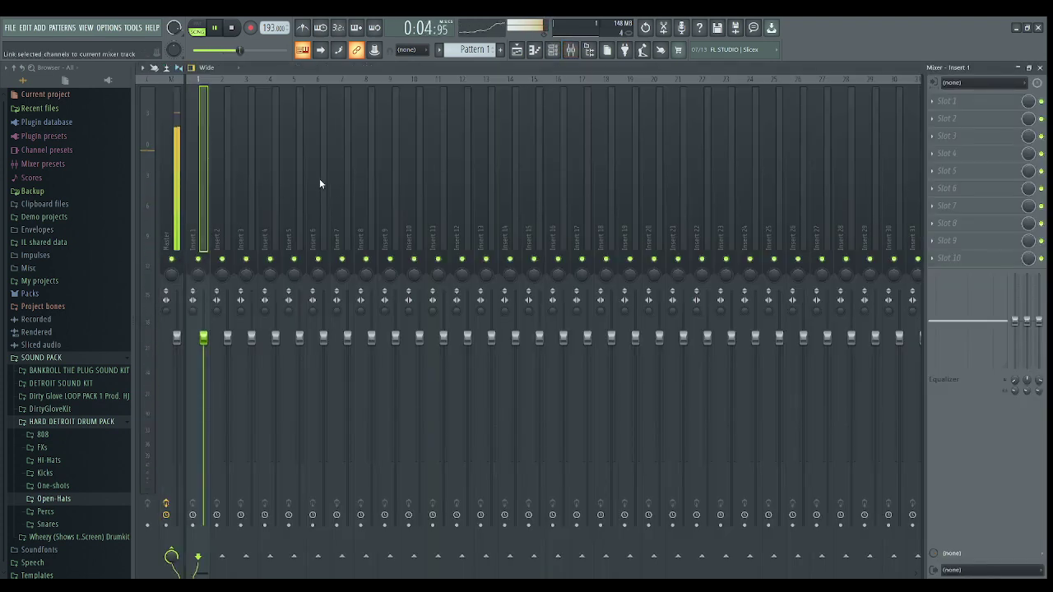
key("ctrl+shift+l")
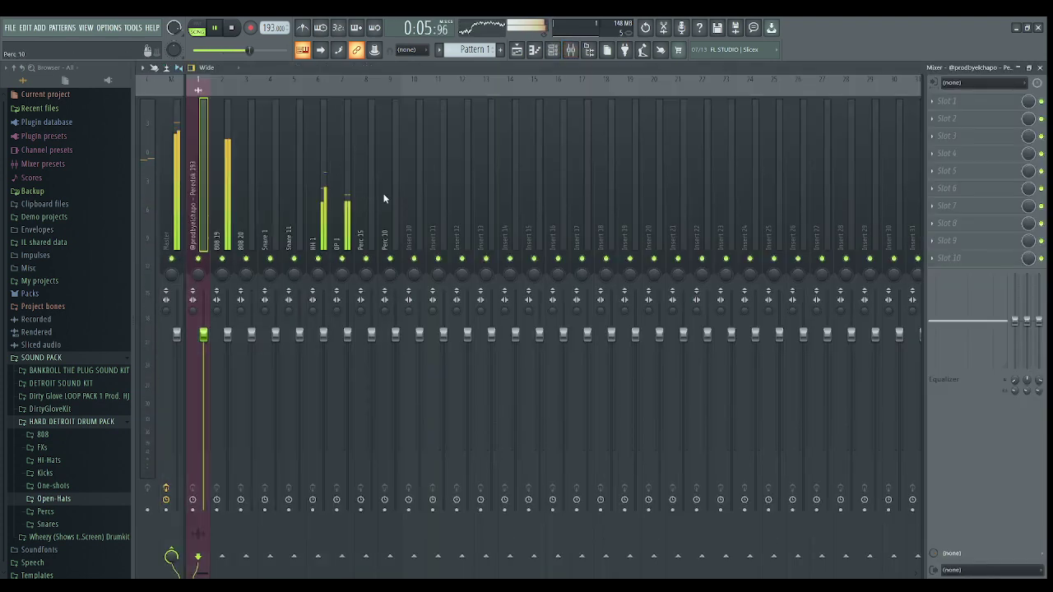
- Remove the Fruity Limiter from the Master track and bring the channel rack back up
left_click(179, 245)
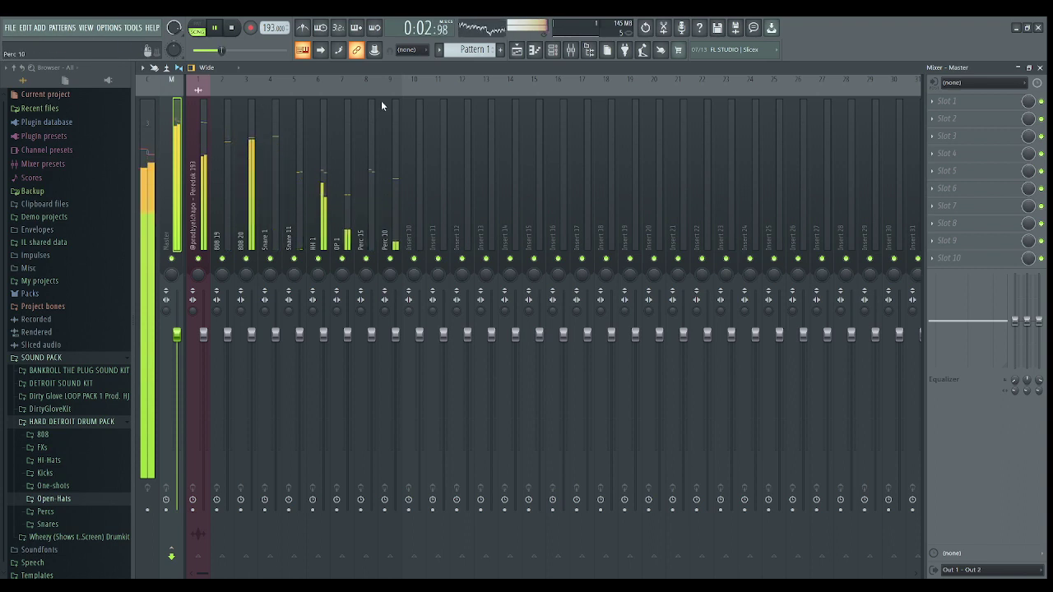
left_click(548, 50)
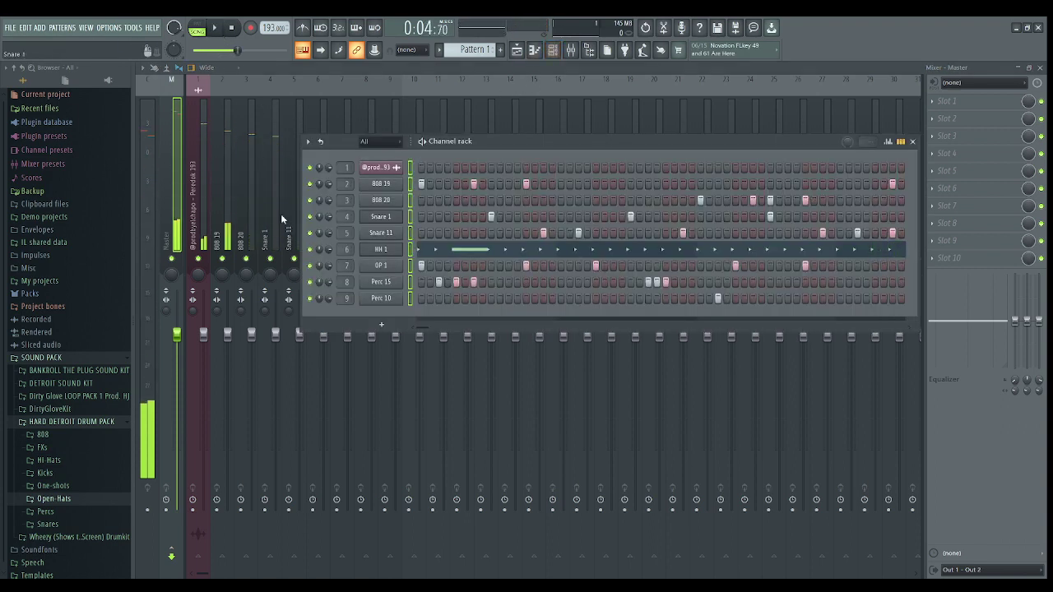